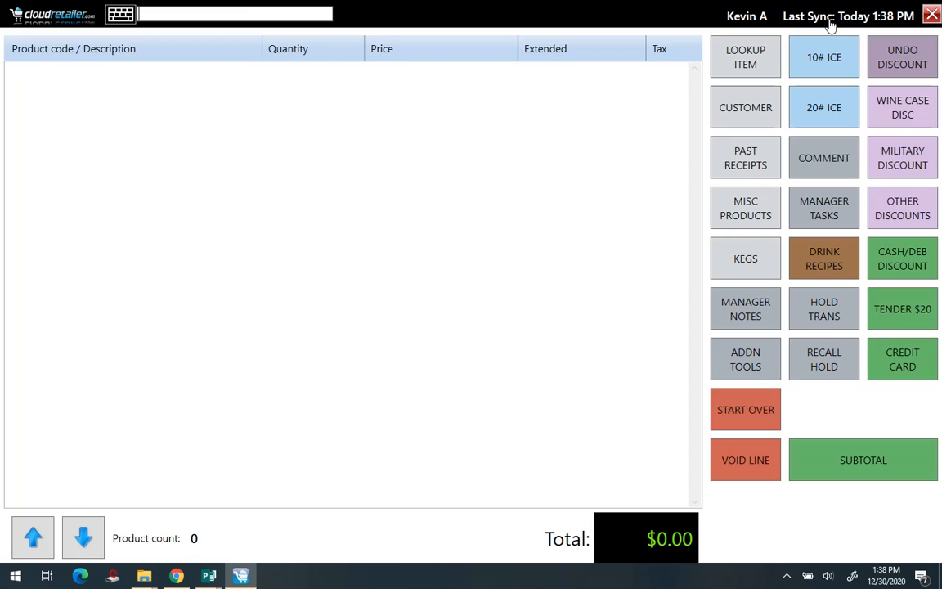
Add product 08500520 to the sale, and look up "wat" to add the 22 OZ Aquafina Bottled Water
type("08500520")
key("Return")
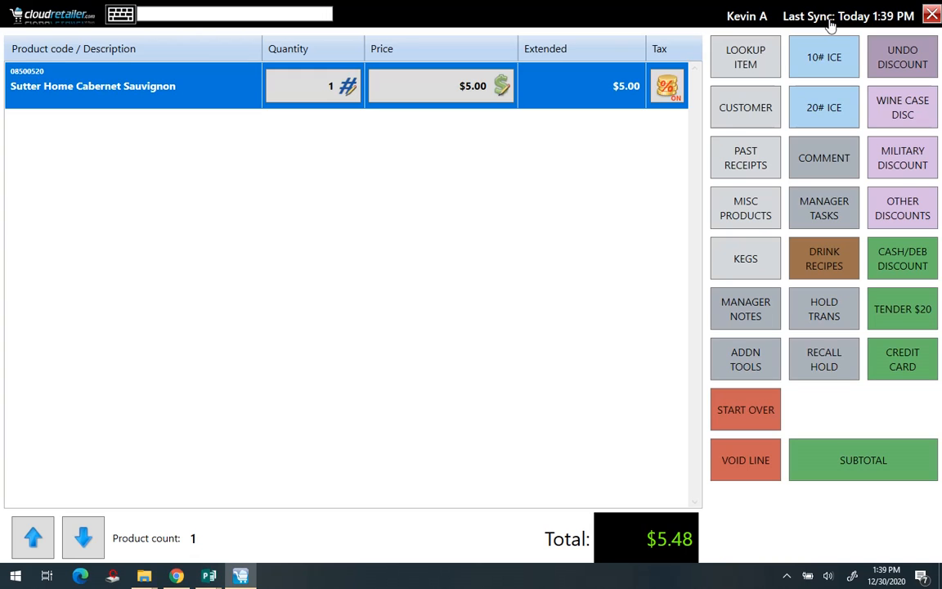
left_click(753, 69)
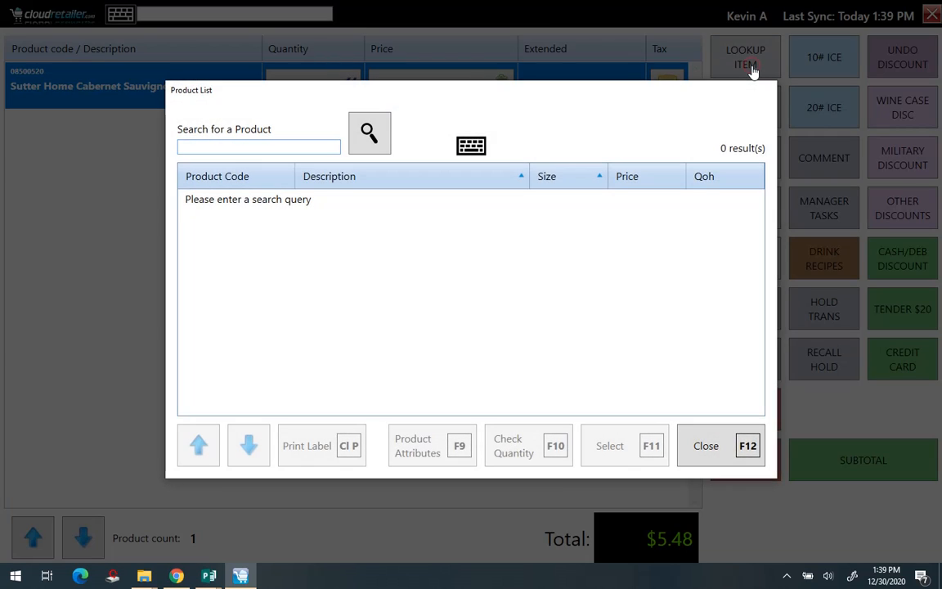
type("wat")
left_click(369, 134)
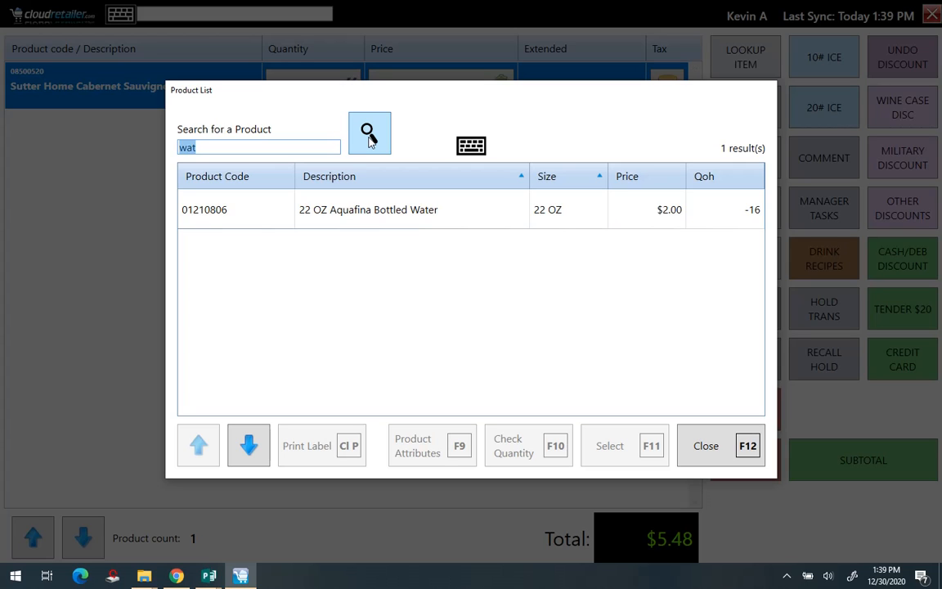
left_click(389, 219)
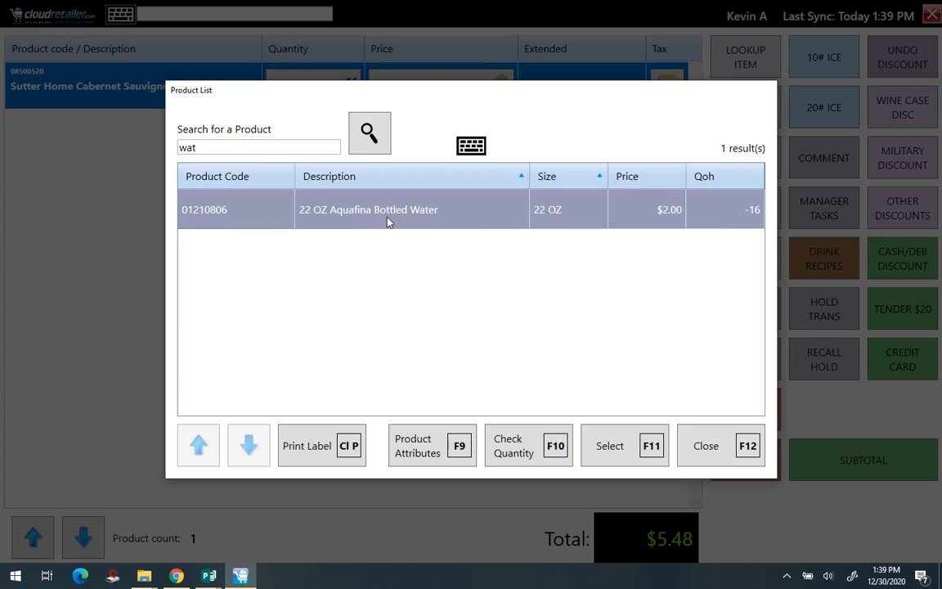
double_click(389, 219)
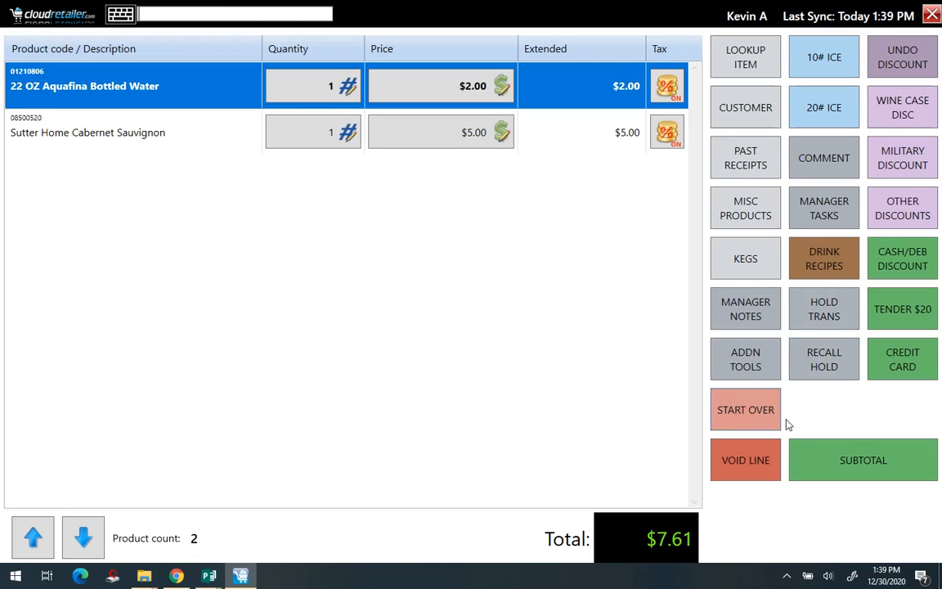
Subtotal the sale and complete the age verification by manually entering the customer's date of birth
left_click(875, 462)
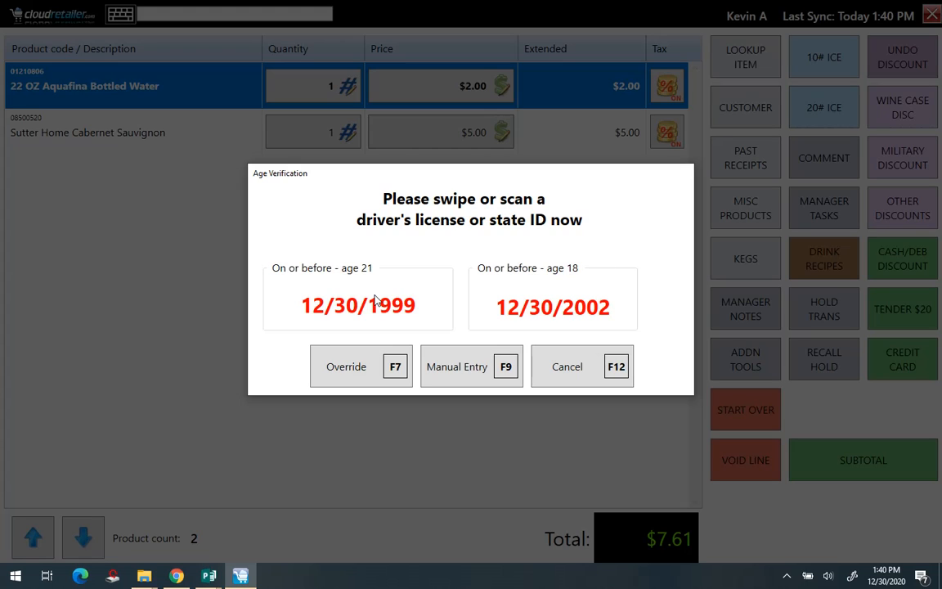
left_click(456, 378)
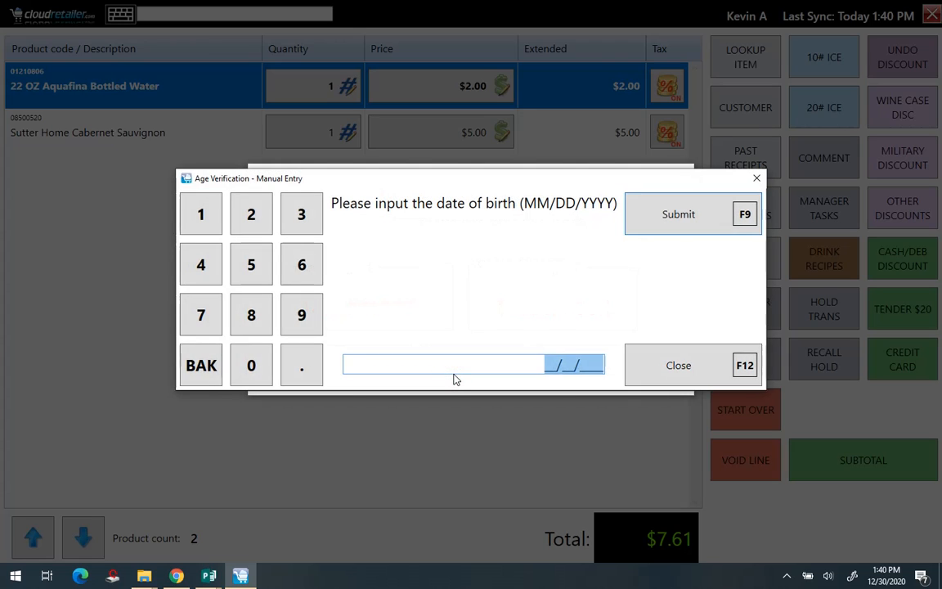
type("0")
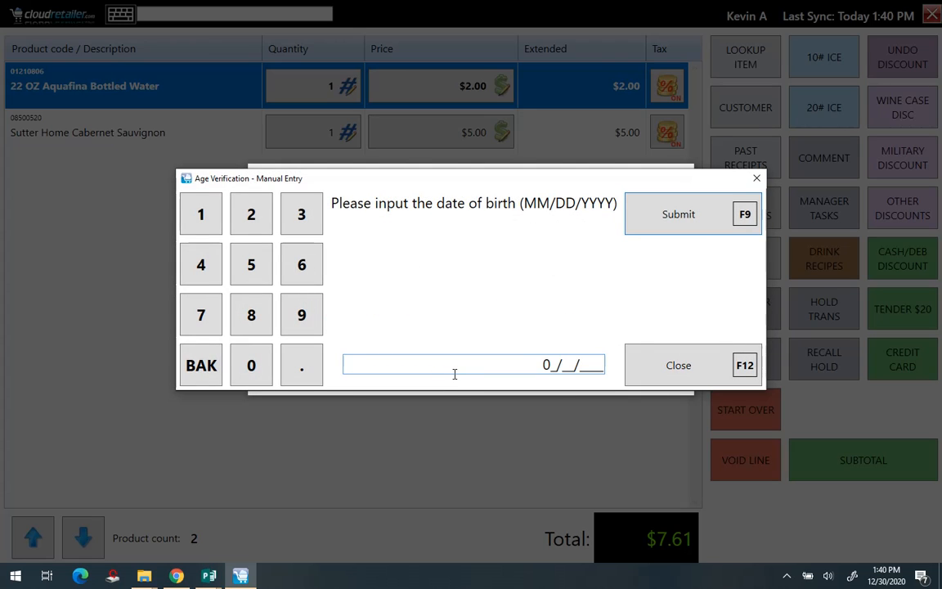
type("7/04/19")
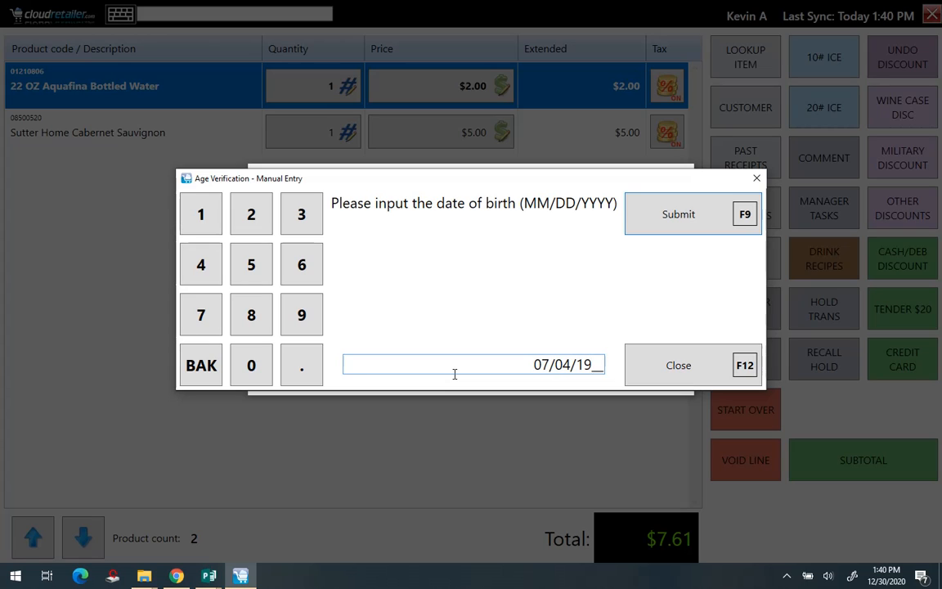
type("72")
left_click(718, 215)
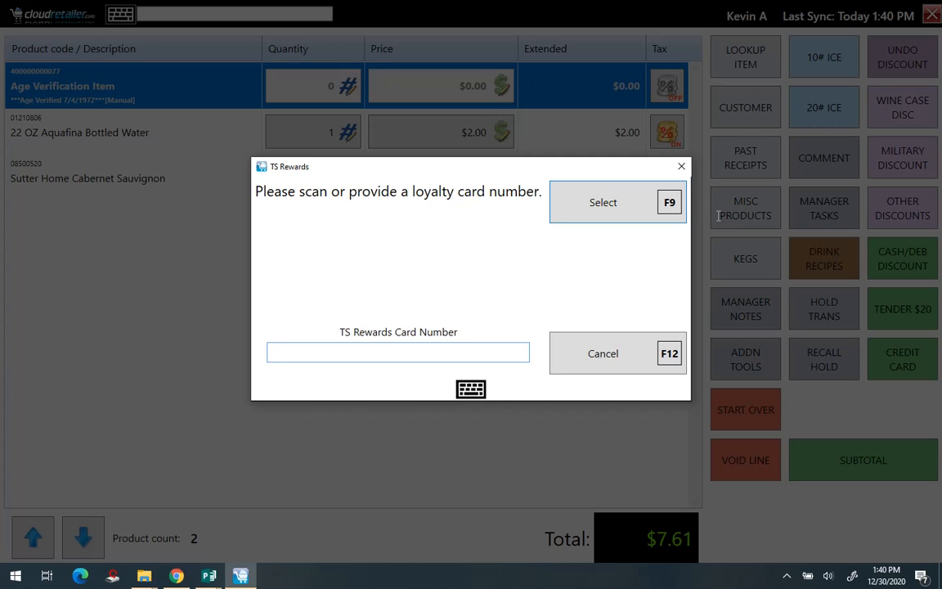
Skip the TS Rewards card and complete the sale with $10.00 cash, without printing or emailing a receipt
left_click(667, 364)
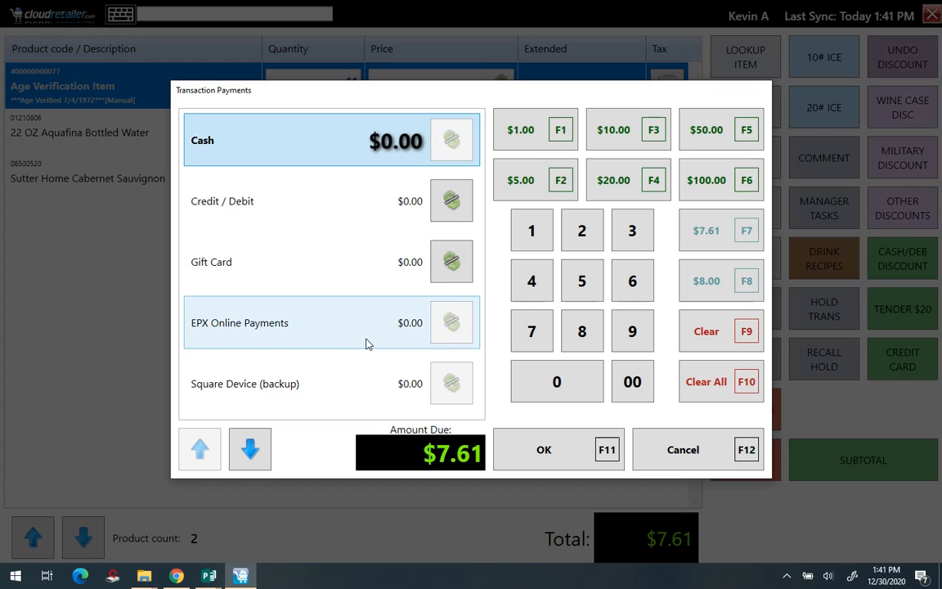
left_click(647, 141)
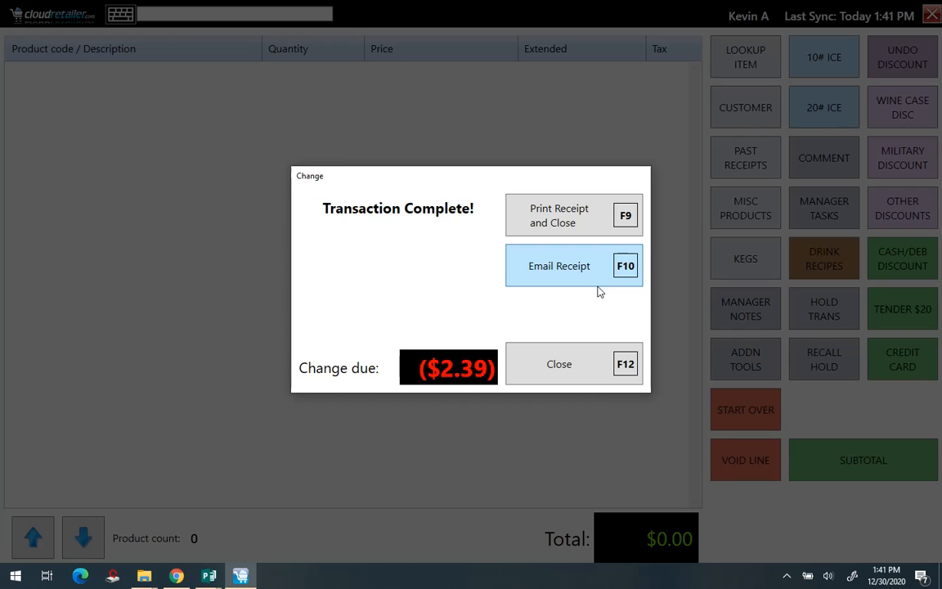
left_click(597, 378)
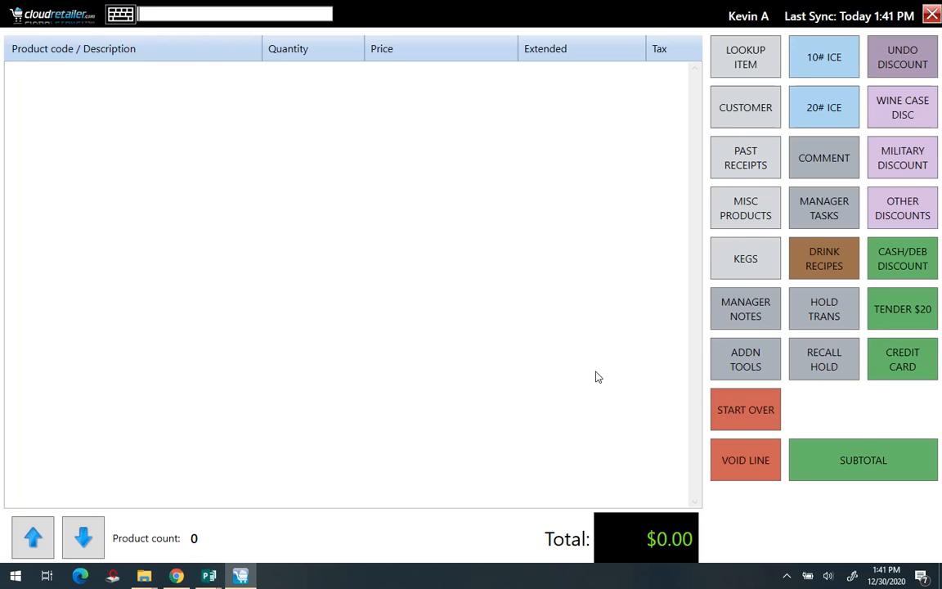
Switch to the Cloud Retailer back office in Chrome and reload the dashboard to review today's sales and sales by department
key("alt+Tab")
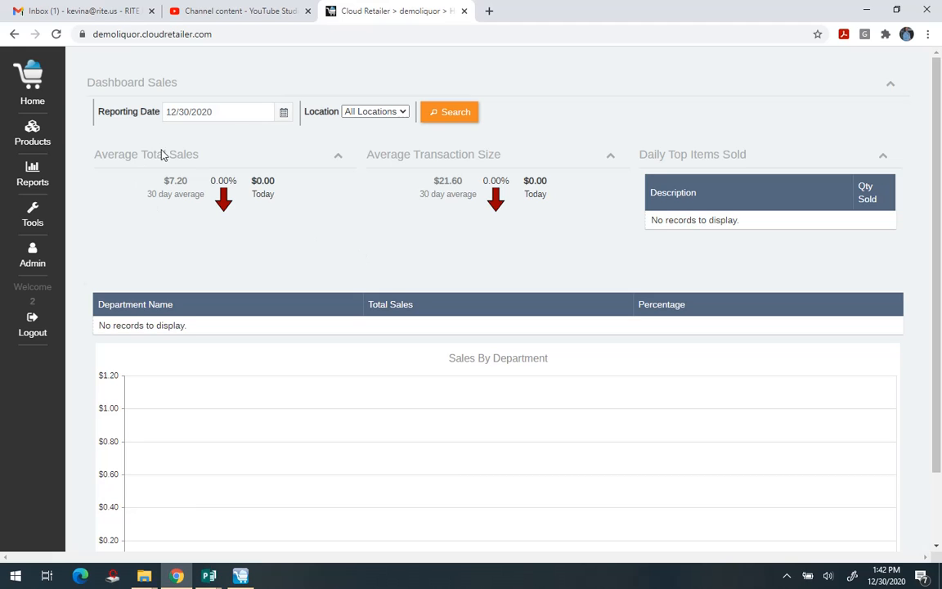
scroll(316, 227, "down", 2)
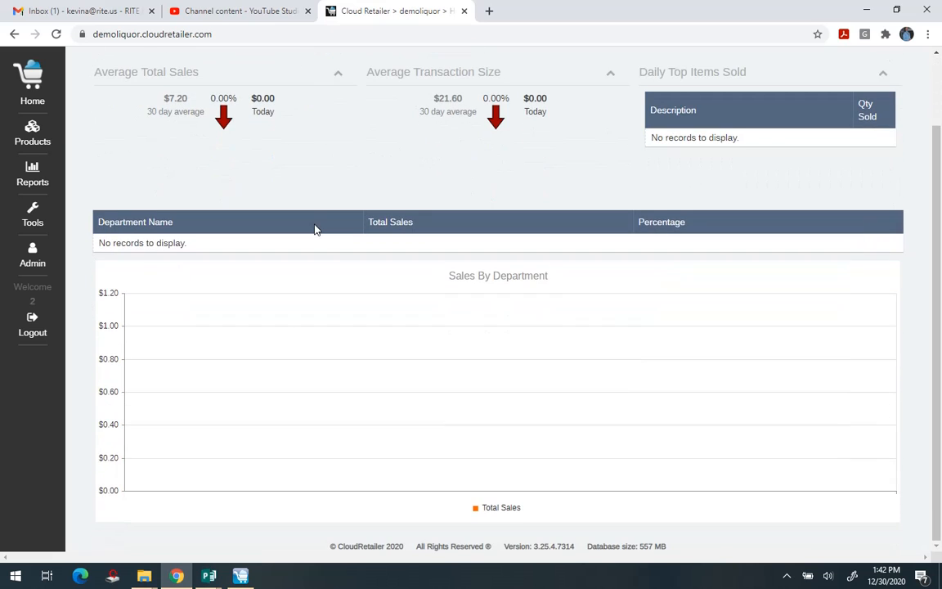
scroll(316, 229, "up", 2)
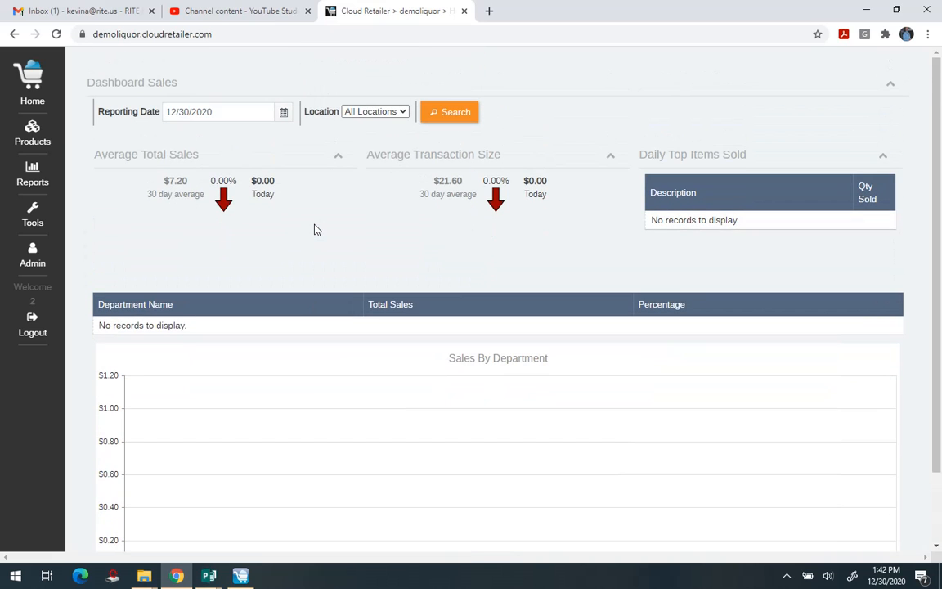
left_click(36, 76)
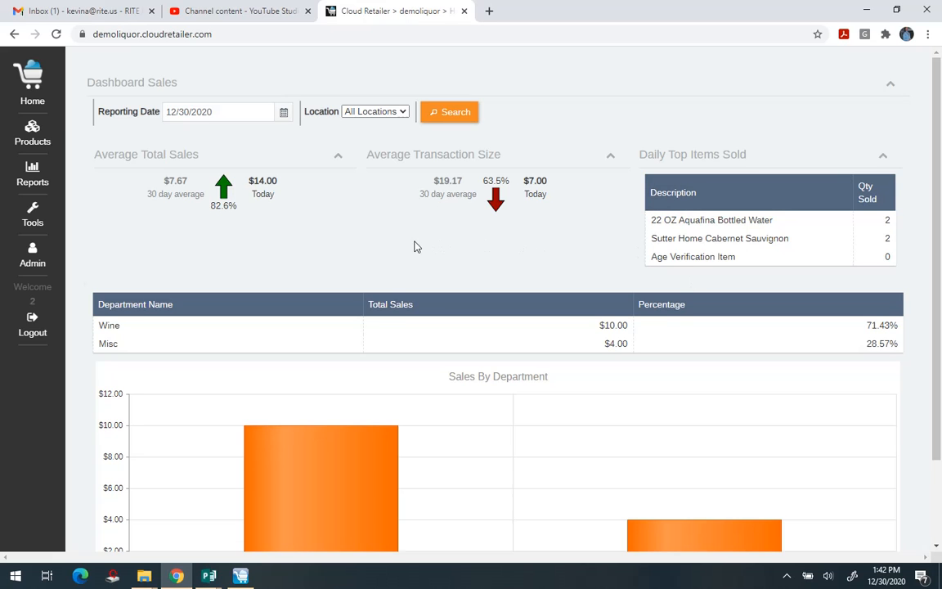
scroll(414, 247, "down", 2)
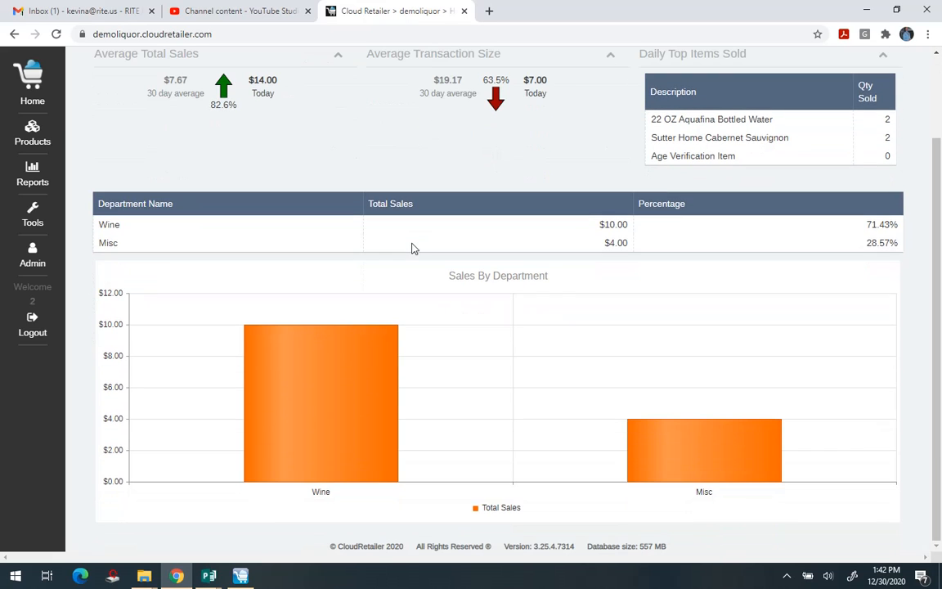
Search the products for "sutter" and open the Sutter Home Cabernet Sauvignon for editing
left_click(36, 141)
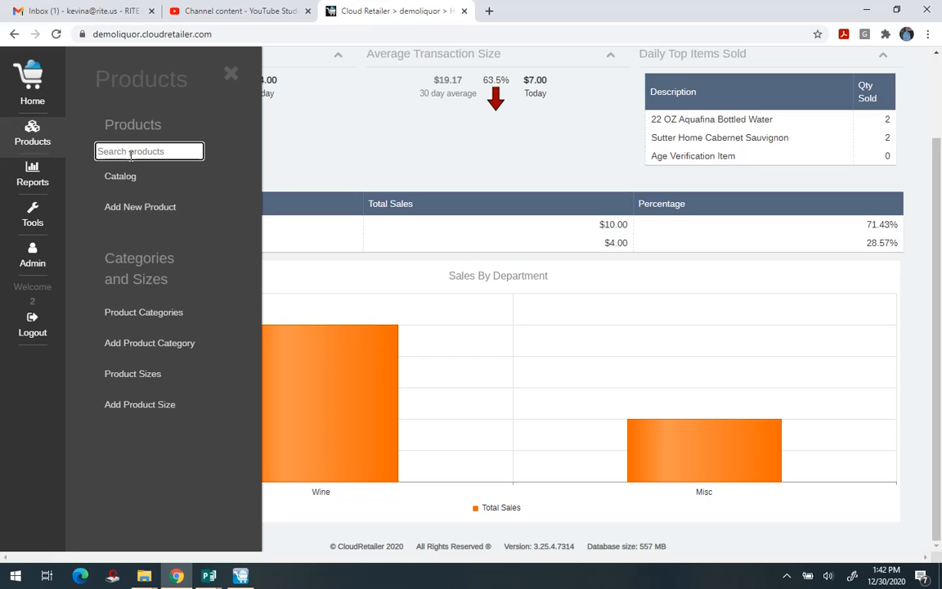
type("sutter")
key("Return")
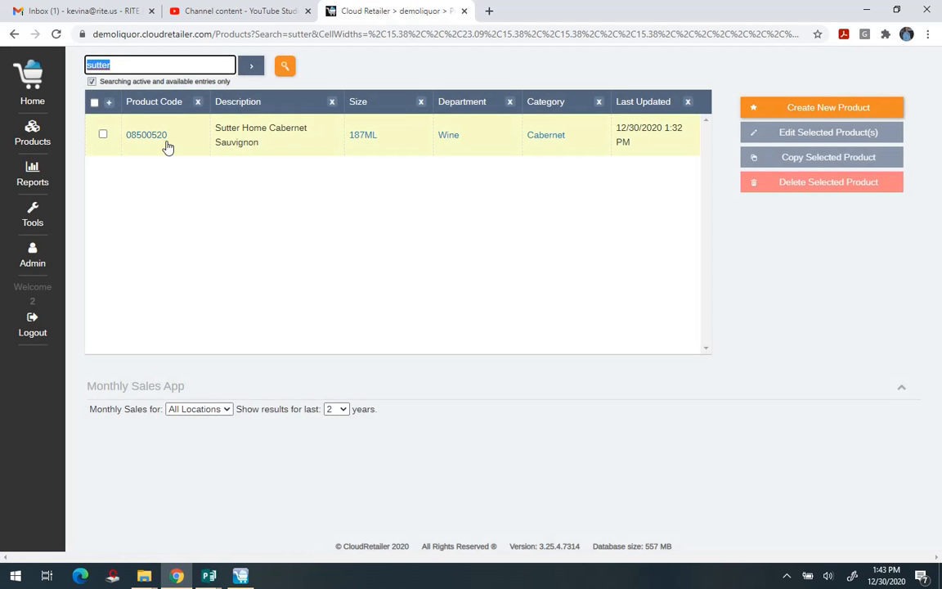
left_click(103, 134)
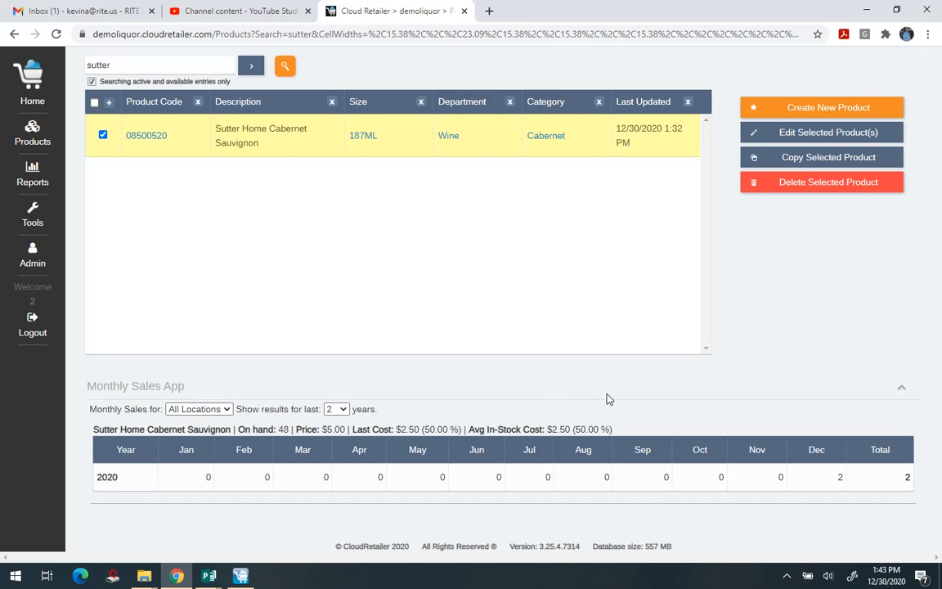
left_click(767, 139)
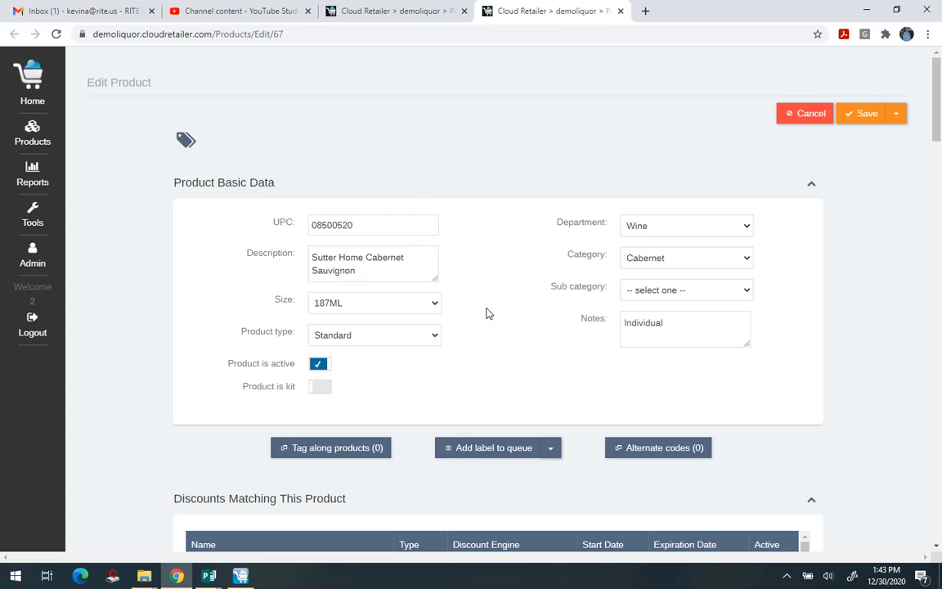
Examine the product's matching discounts and location data, briefly excluding Boise and reselecting all locations
mouse_move(185, 141)
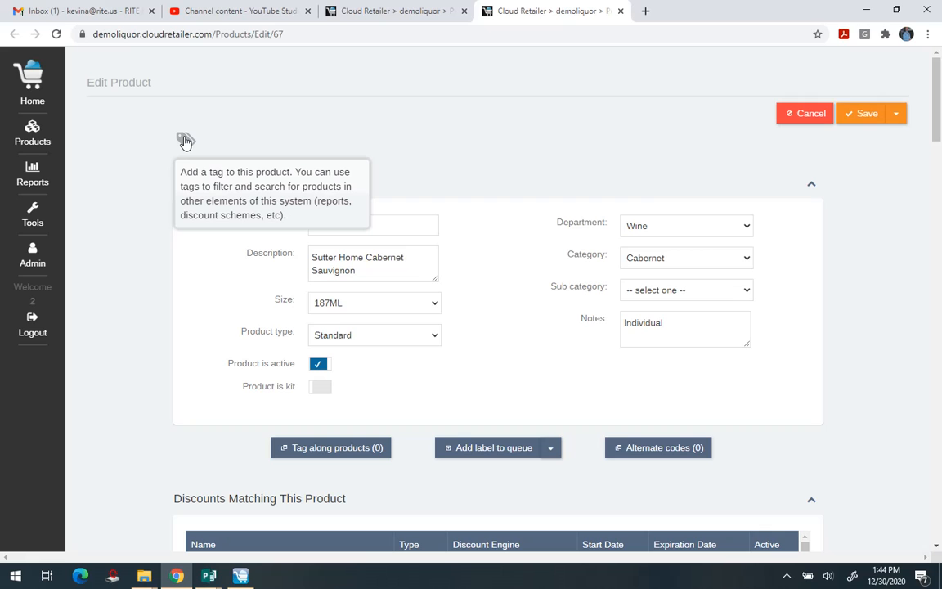
scroll(208, 185, "down", 5)
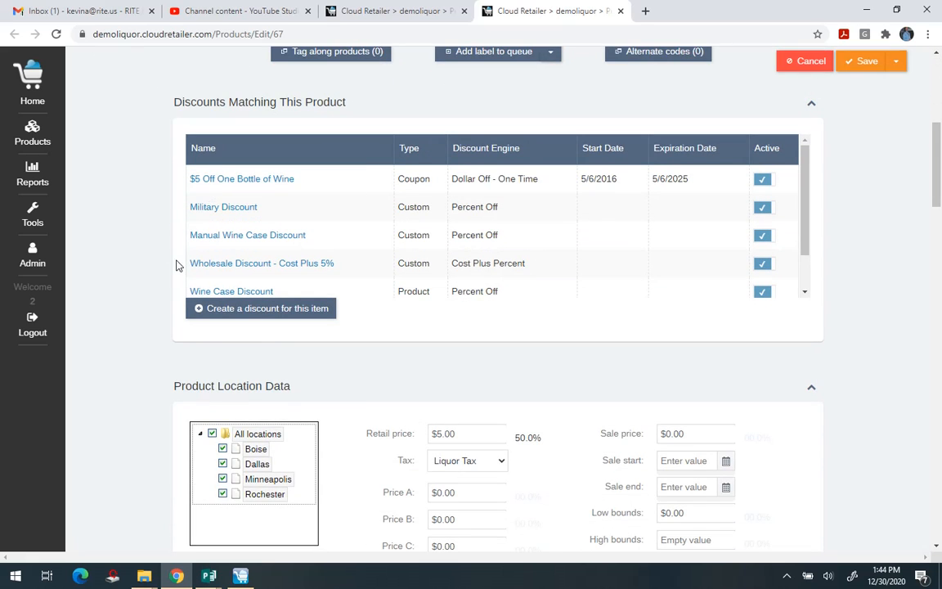
scroll(305, 257, "down", 1)
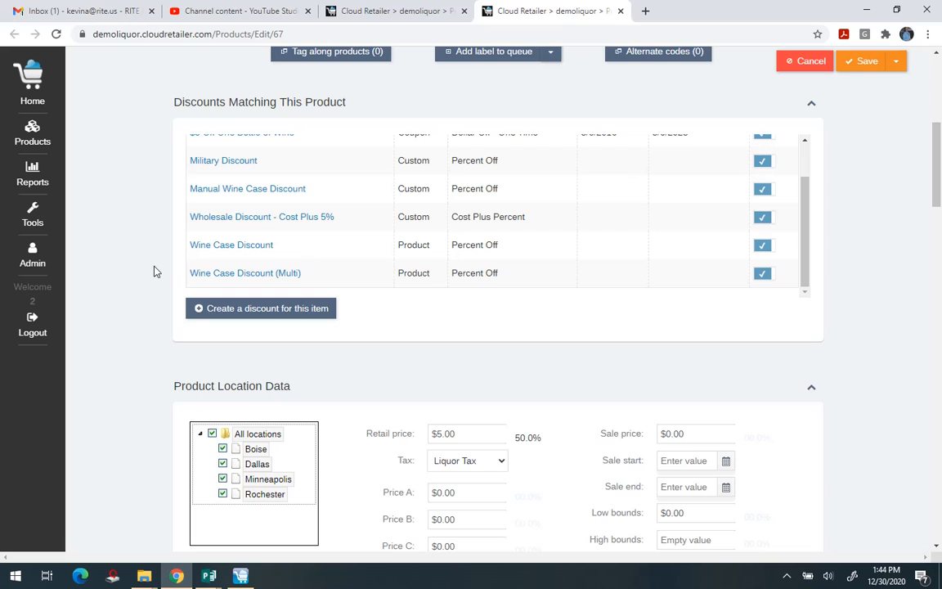
scroll(153, 269, "down", 4)
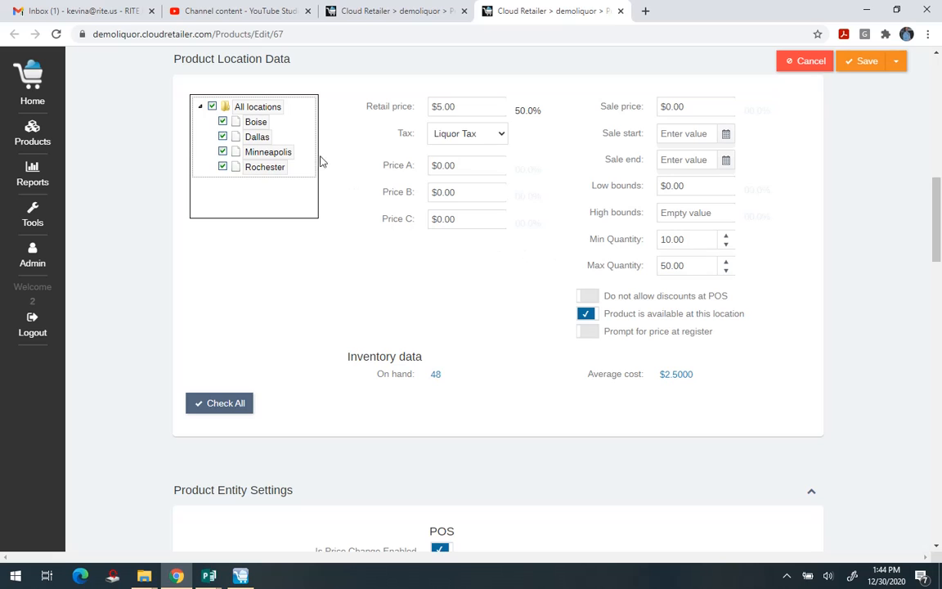
left_click(222, 122)
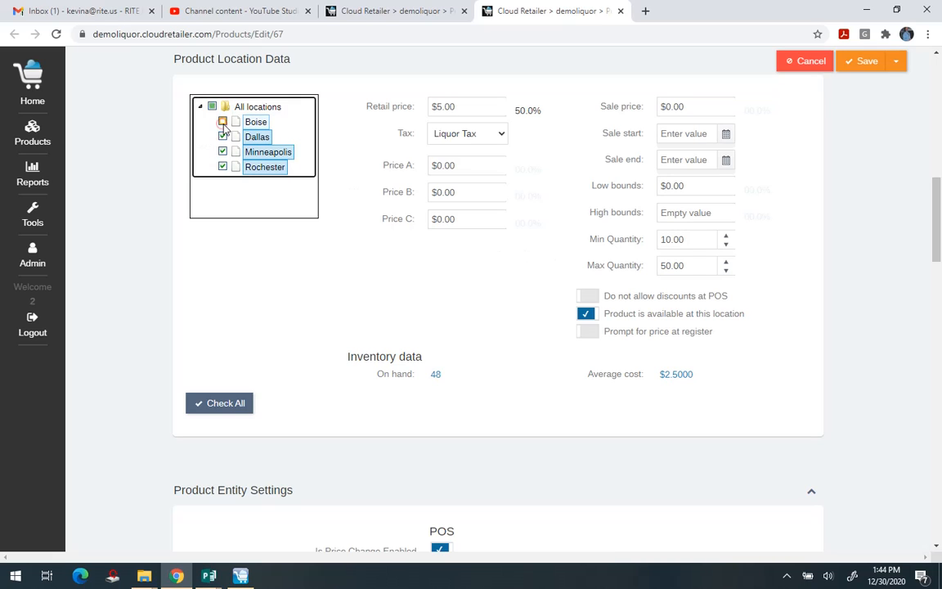
left_click(211, 108)
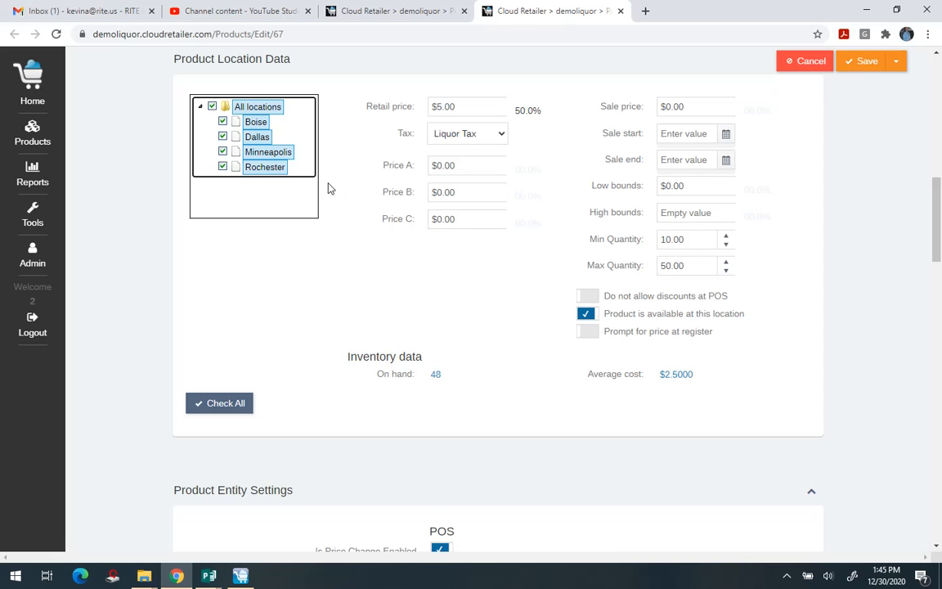
Examine the product's POS settings, available measure sizes and wine attributes, keeping the product size at 187ML
scroll(364, 295, "down", 1)
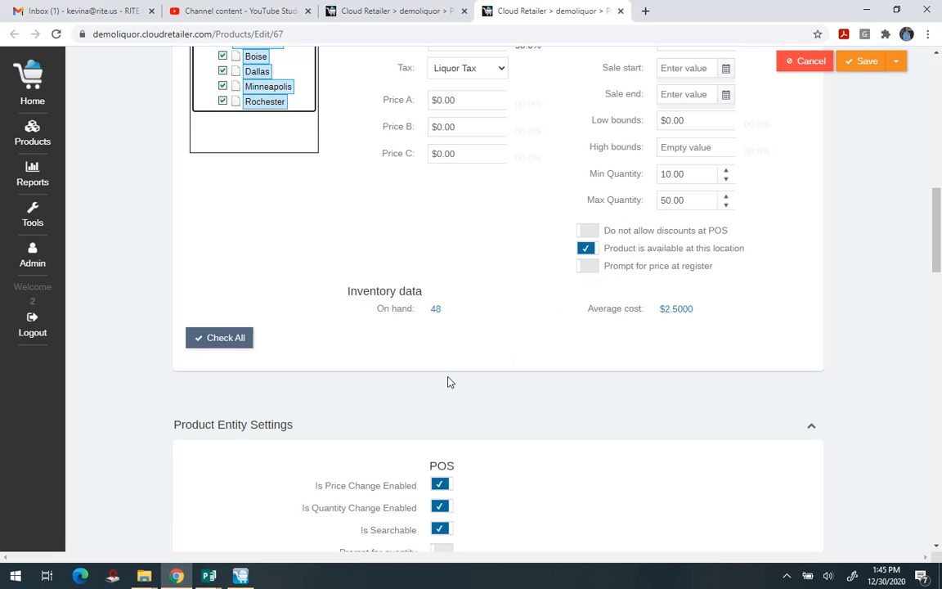
scroll(449, 380, "down", 3)
scroll(448, 383, "down", 3)
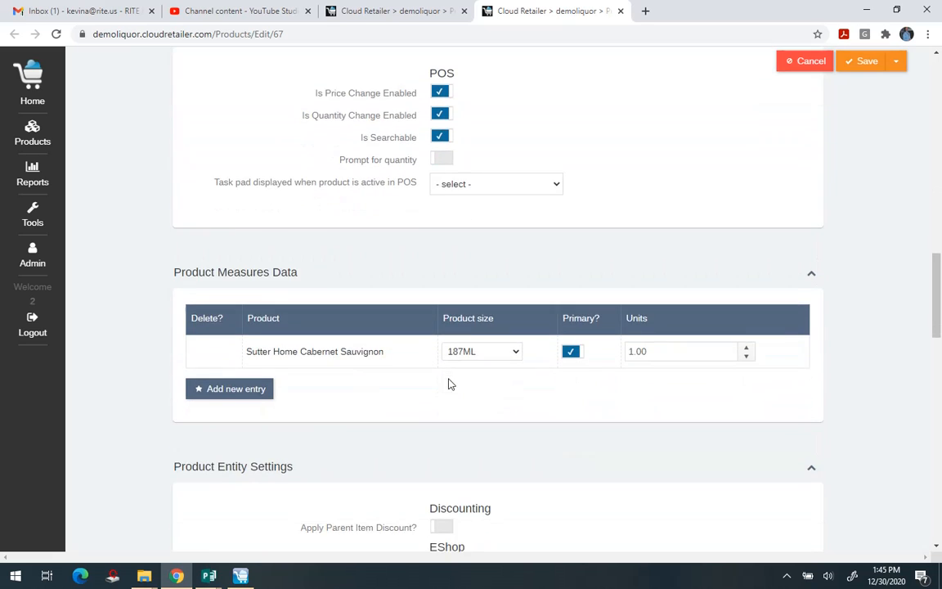
scroll(449, 385, "down", 2)
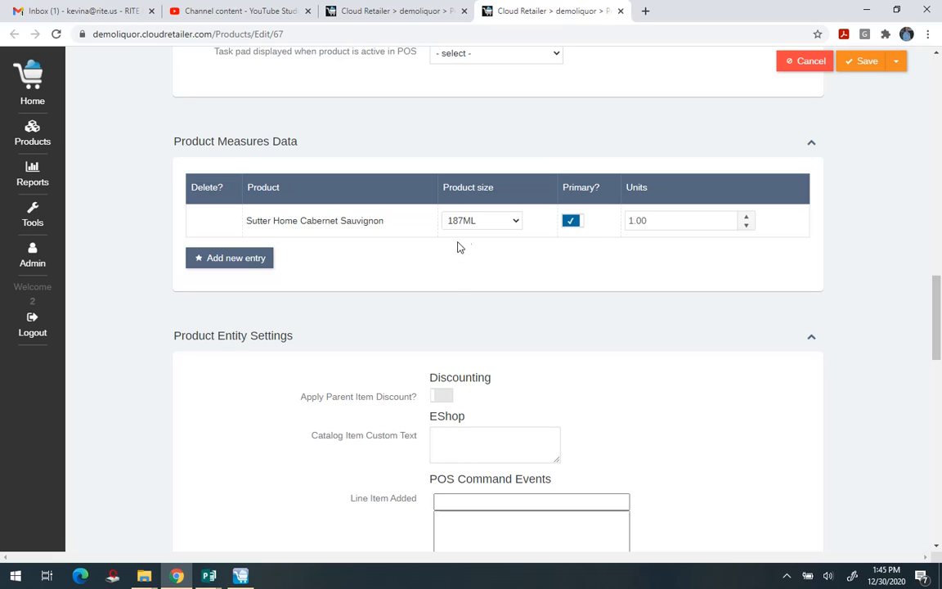
left_click(517, 223)
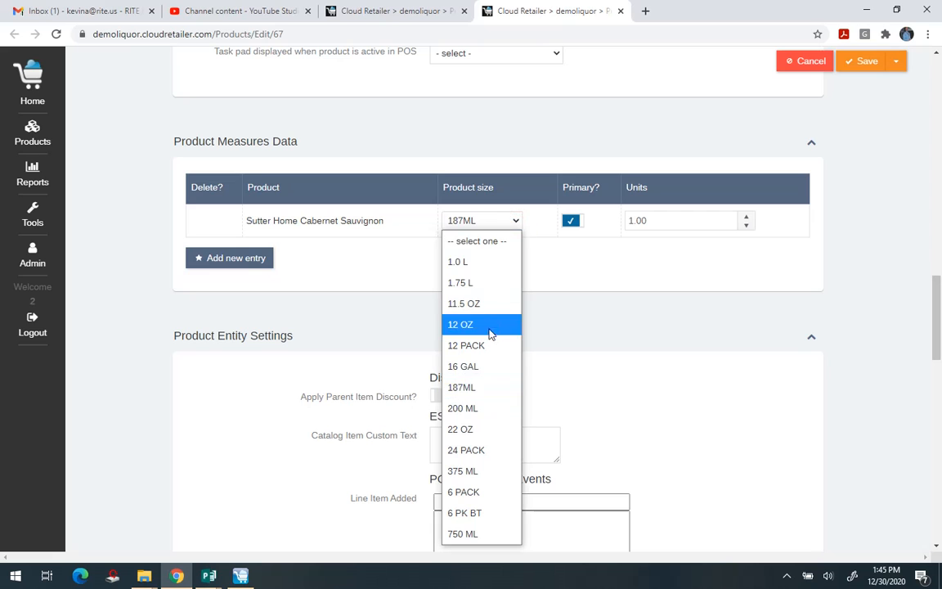
left_click(475, 387)
scroll(415, 337, "down", 10)
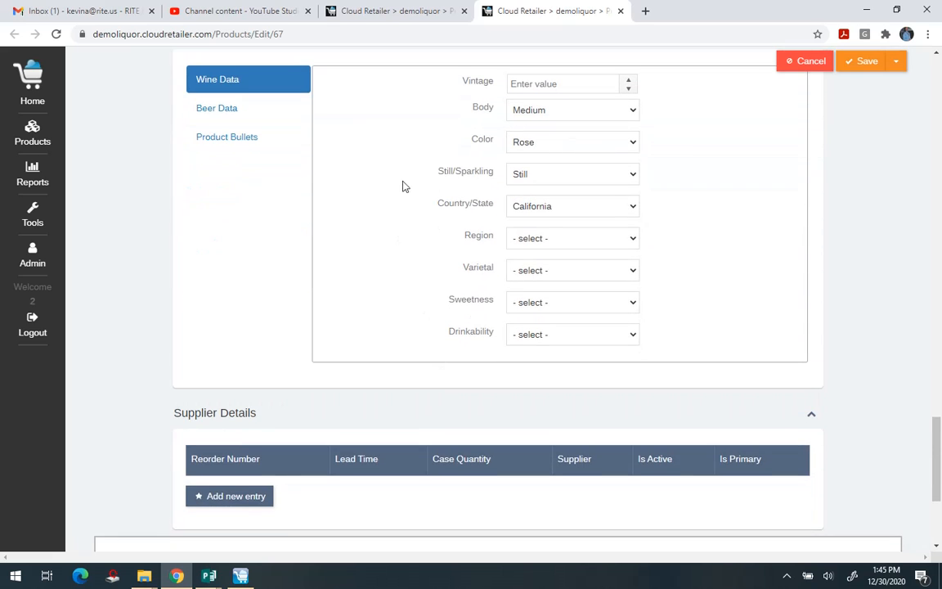
scroll(399, 182, "up", 2)
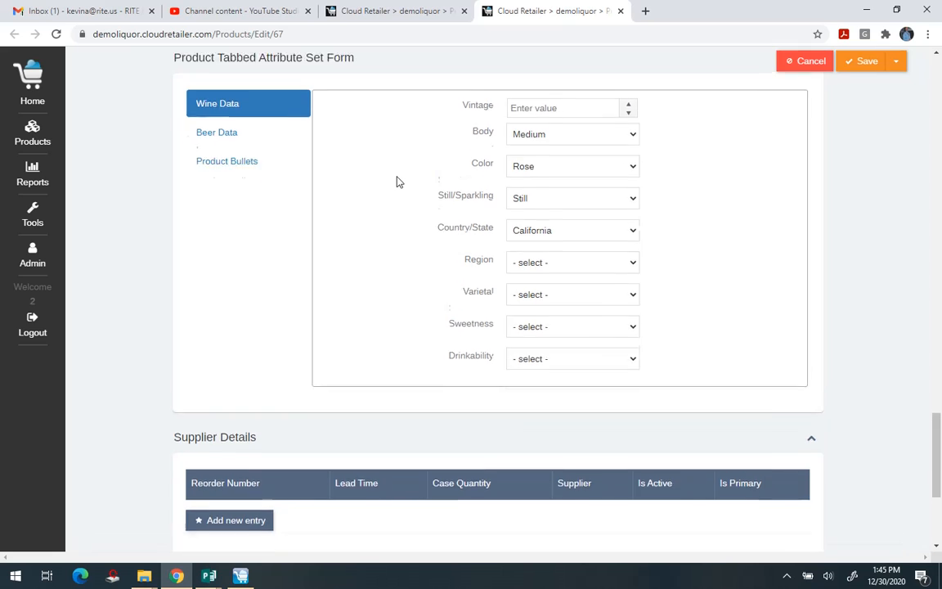
scroll(399, 182, "down", 1)
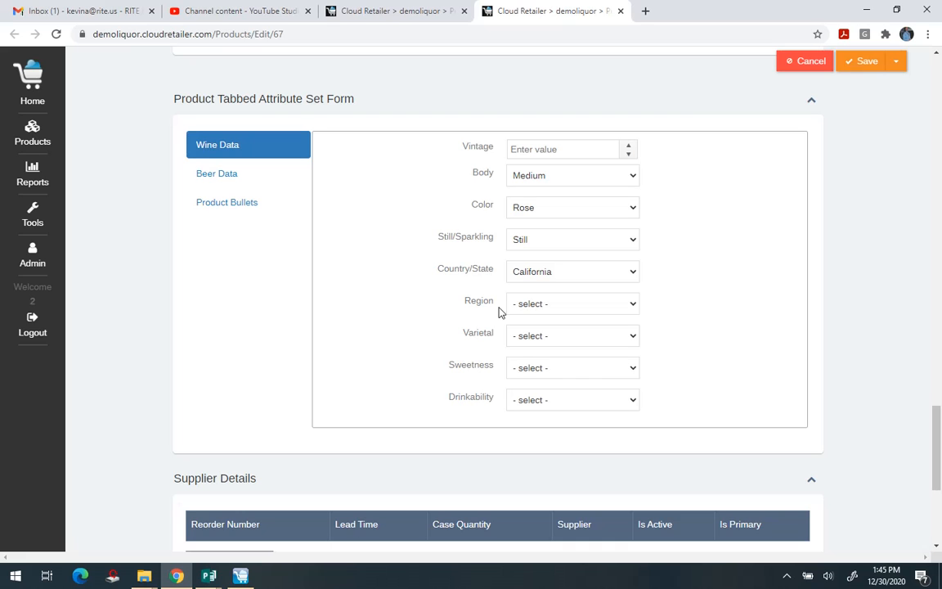
scroll(416, 276, "down", 4)
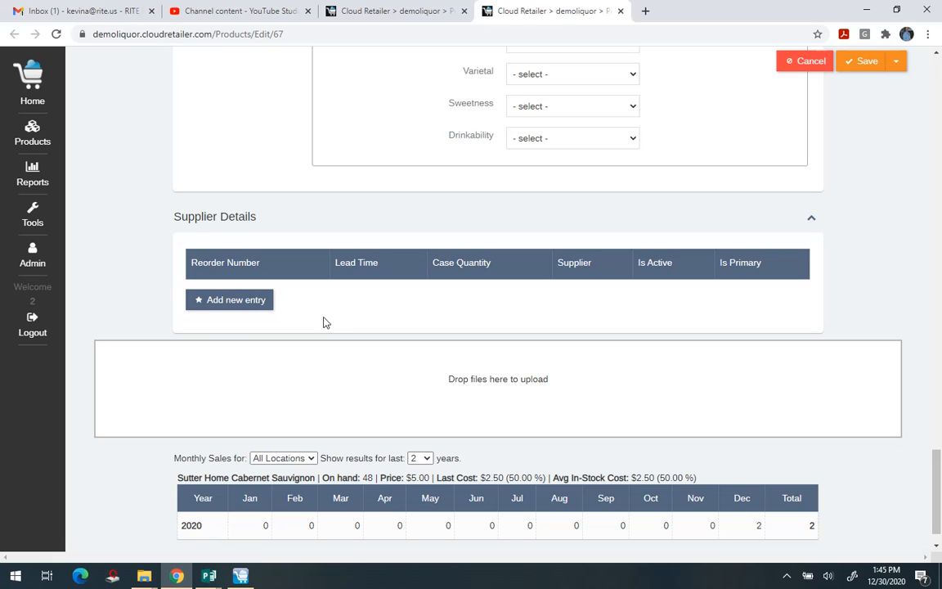
left_click(265, 308)
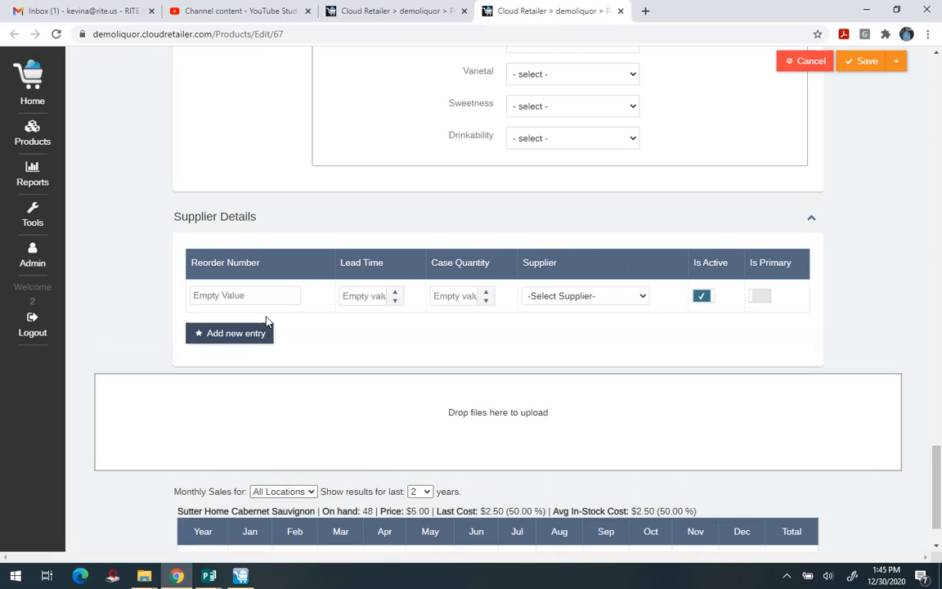
left_click(240, 298)
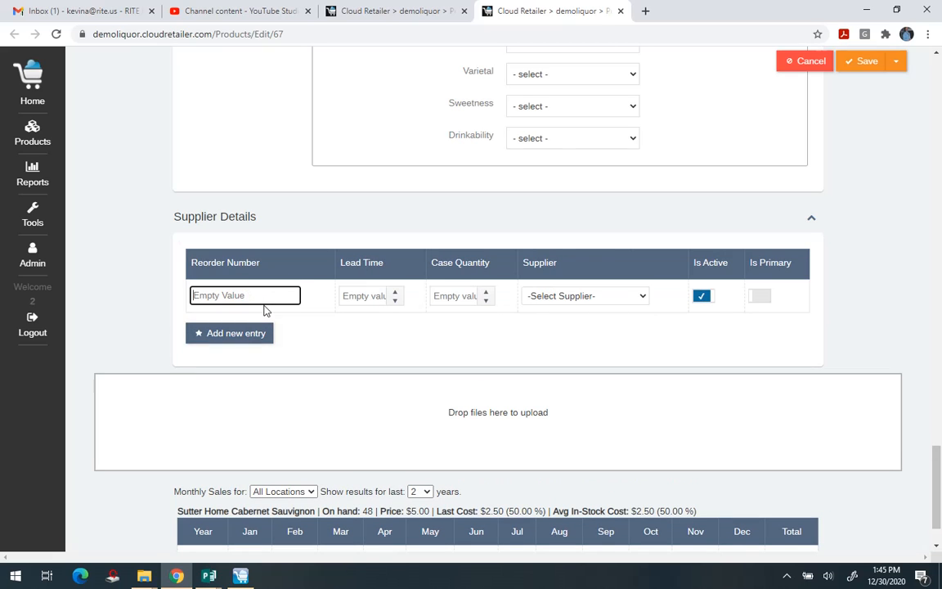
type("1122334455")
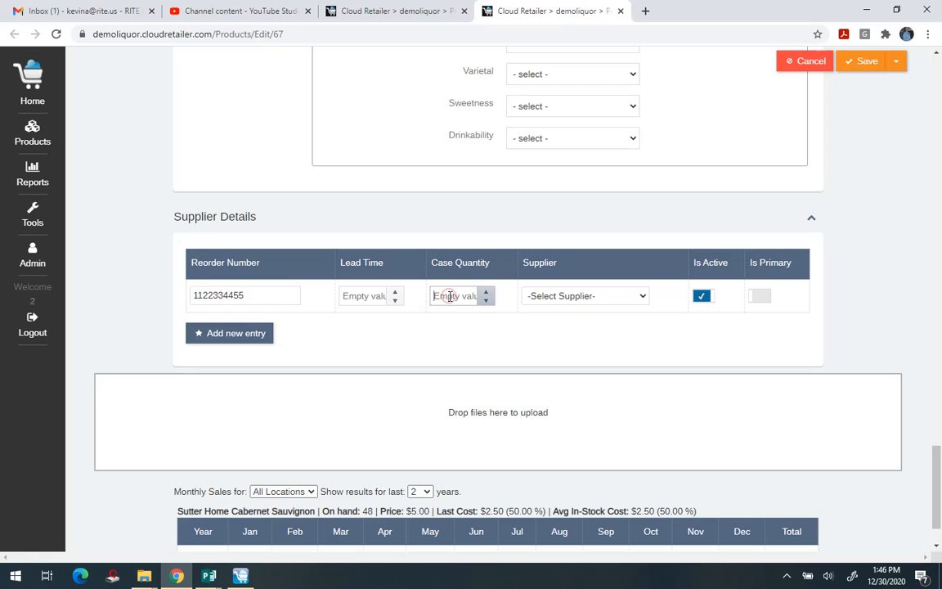
left_click(586, 296)
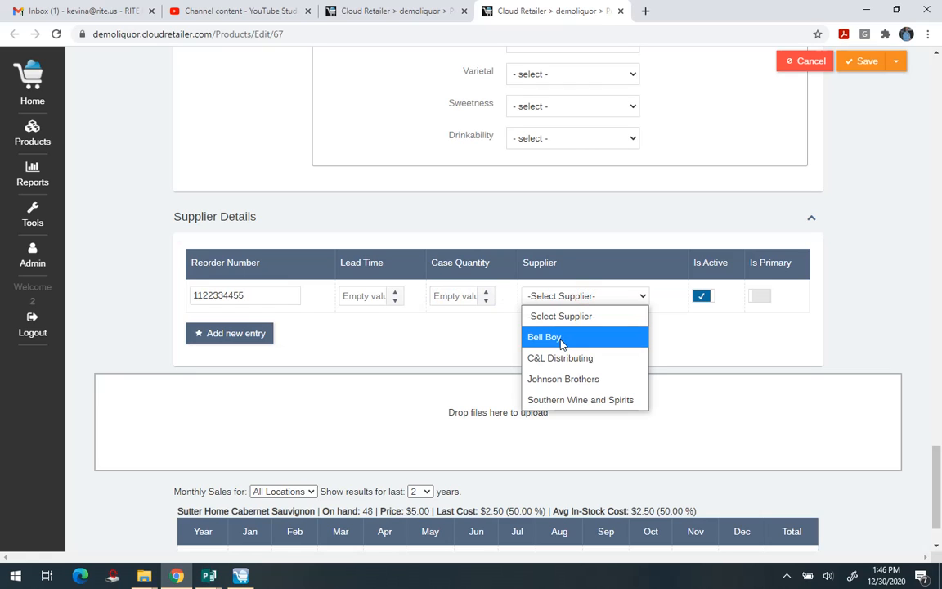
left_click(565, 400)
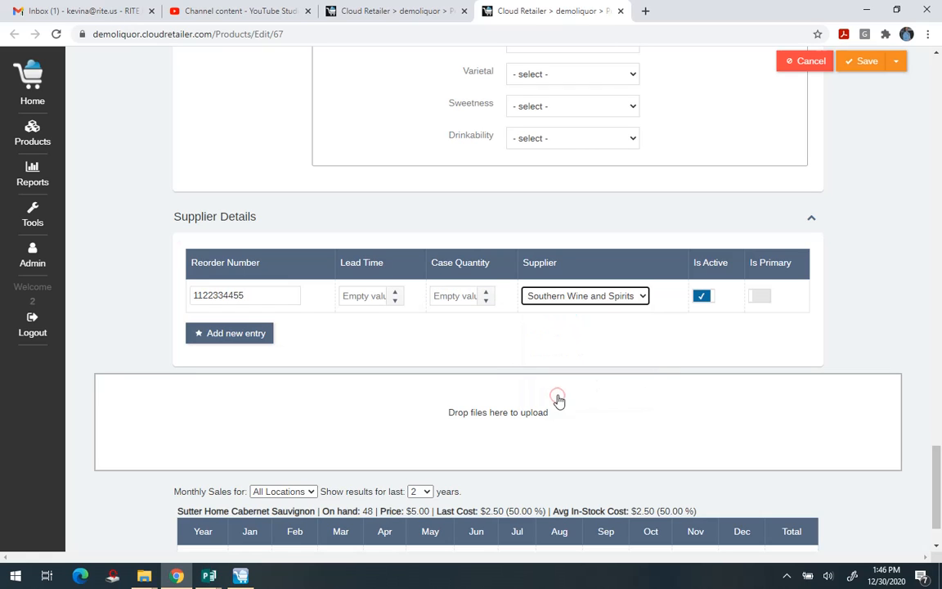
Add a second blank supplier row, review the product's monthly sales, and save the product
left_click(211, 334)
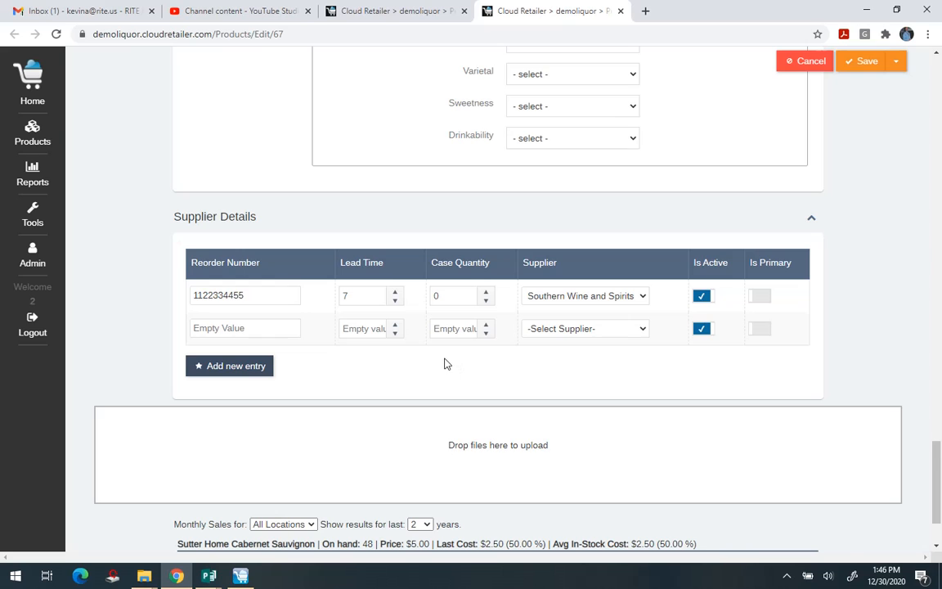
scroll(137, 355, "down", 1)
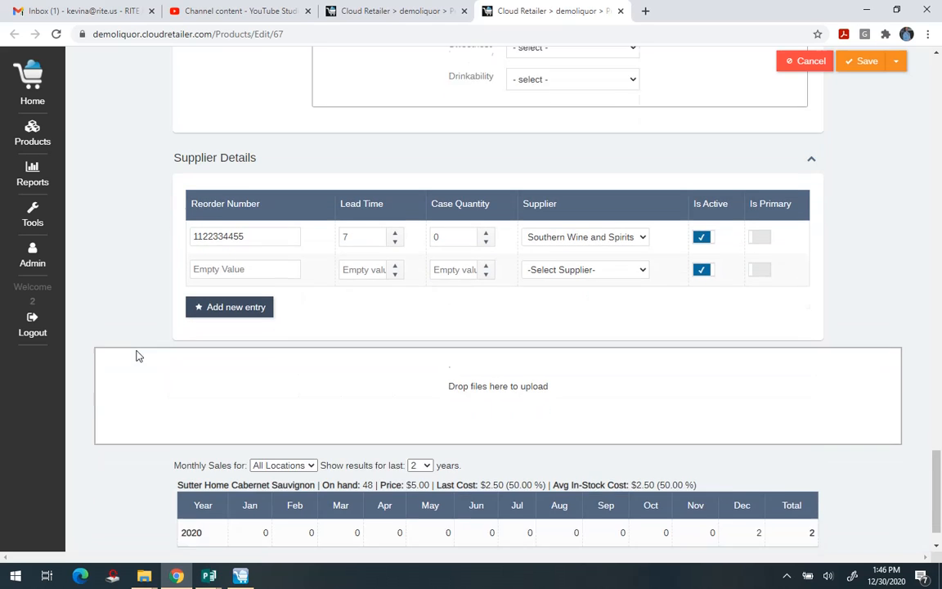
scroll(136, 356, "down", 1)
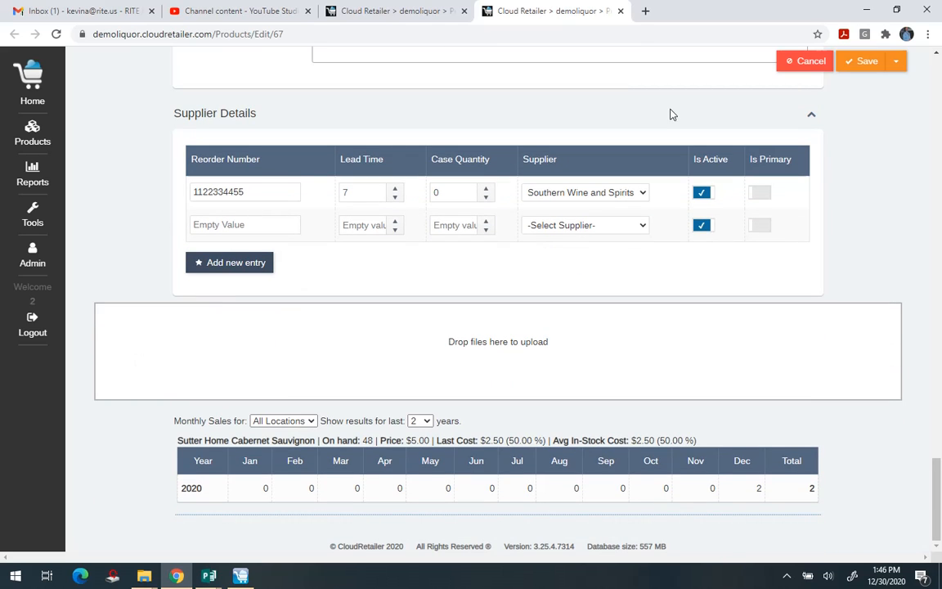
left_click(858, 63)
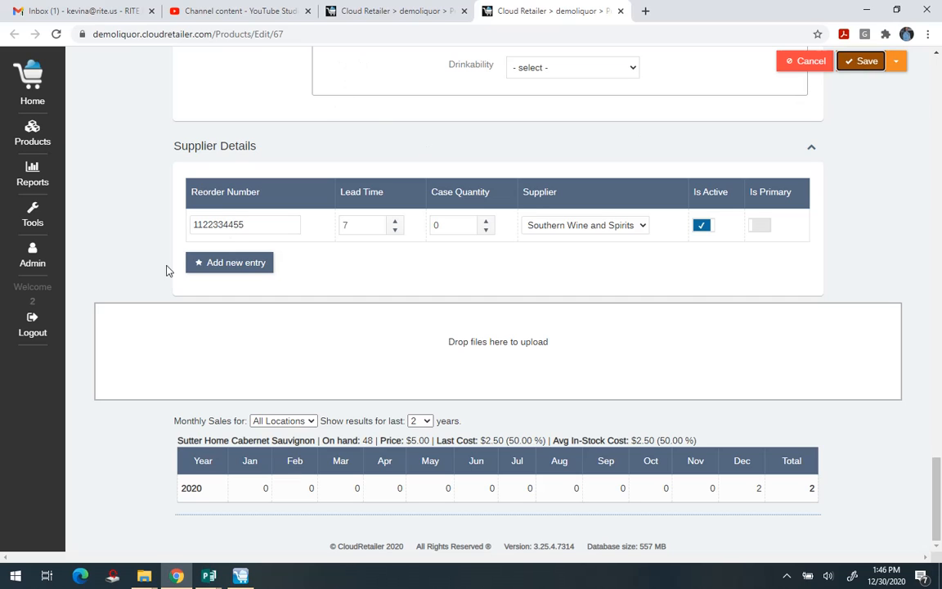
Open the Customer List with Sales report and examine the fields available for advanced filtering
left_click(38, 174)
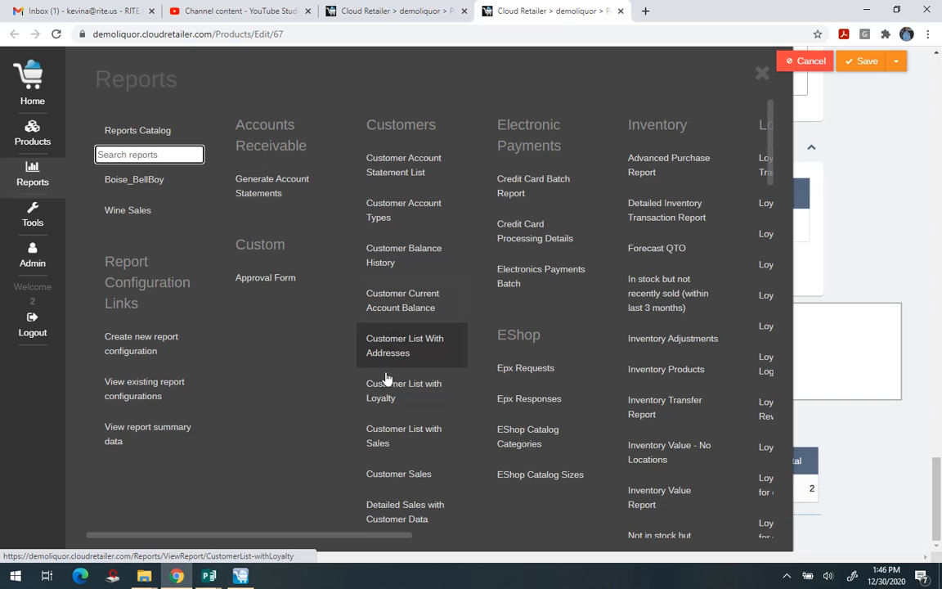
left_click(388, 440)
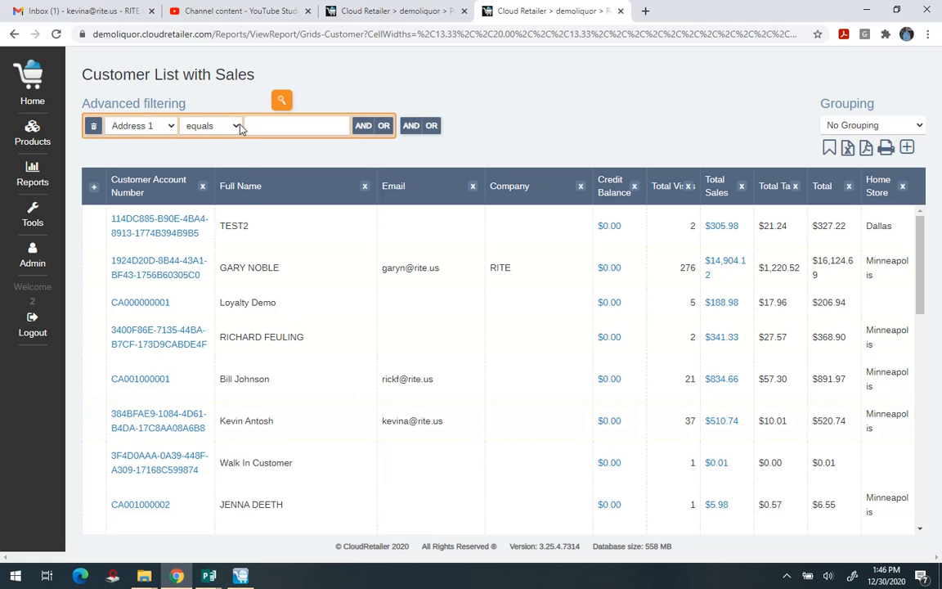
left_click(237, 125)
left_click(154, 127)
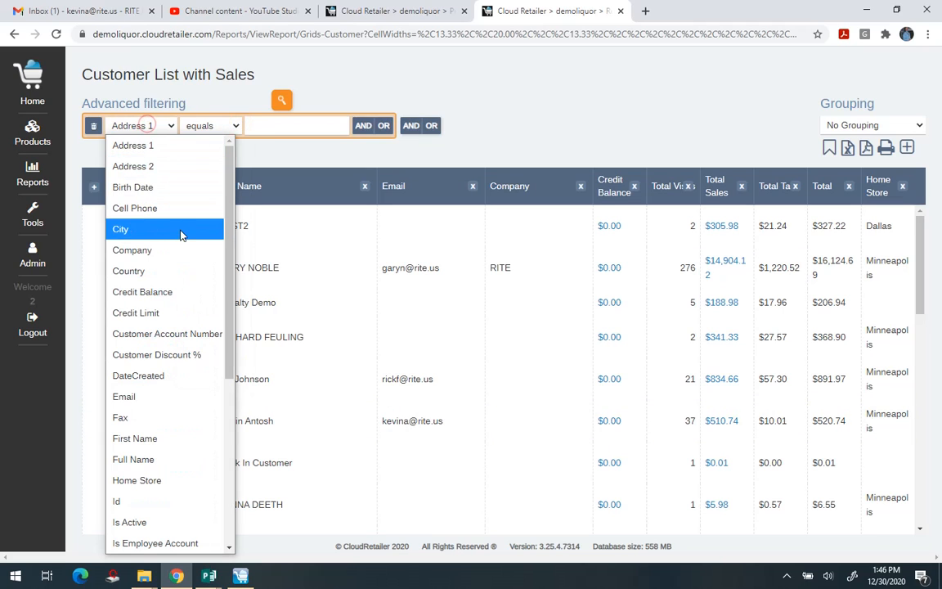
left_click(365, 62)
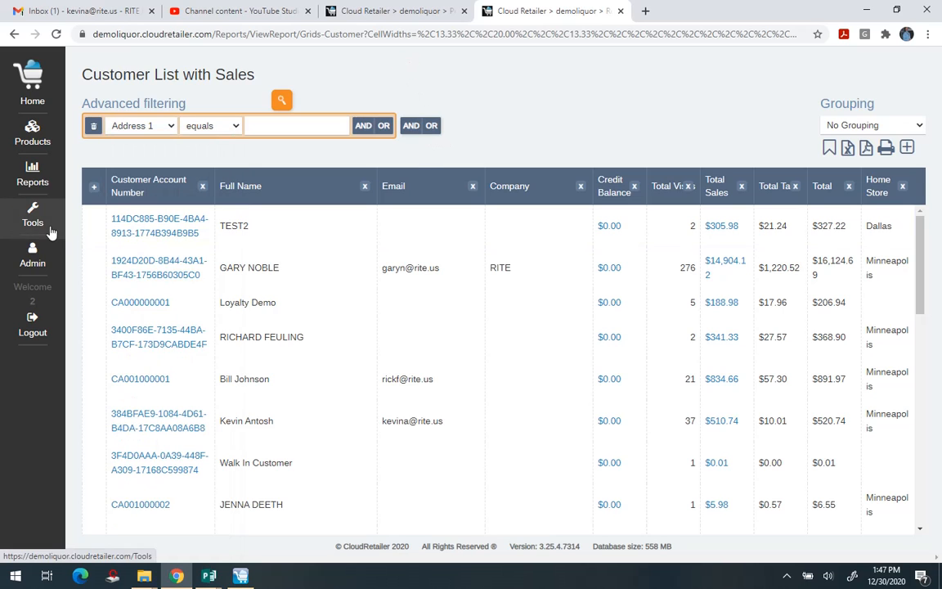
Add the Tax Exempt and Tax Exempt Number columns to the customer report and remove the Email column
left_click(94, 188)
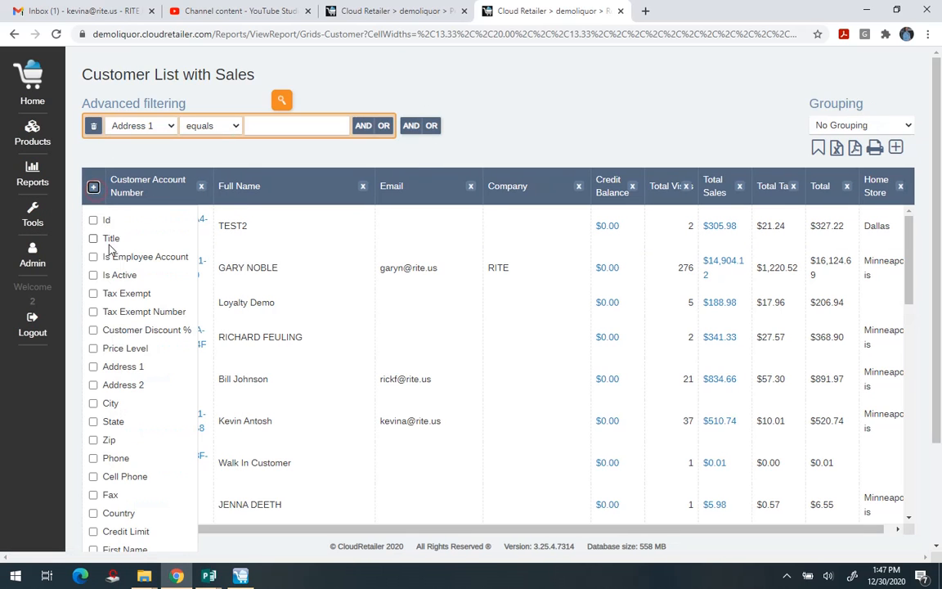
left_click(92, 293)
left_click(92, 312)
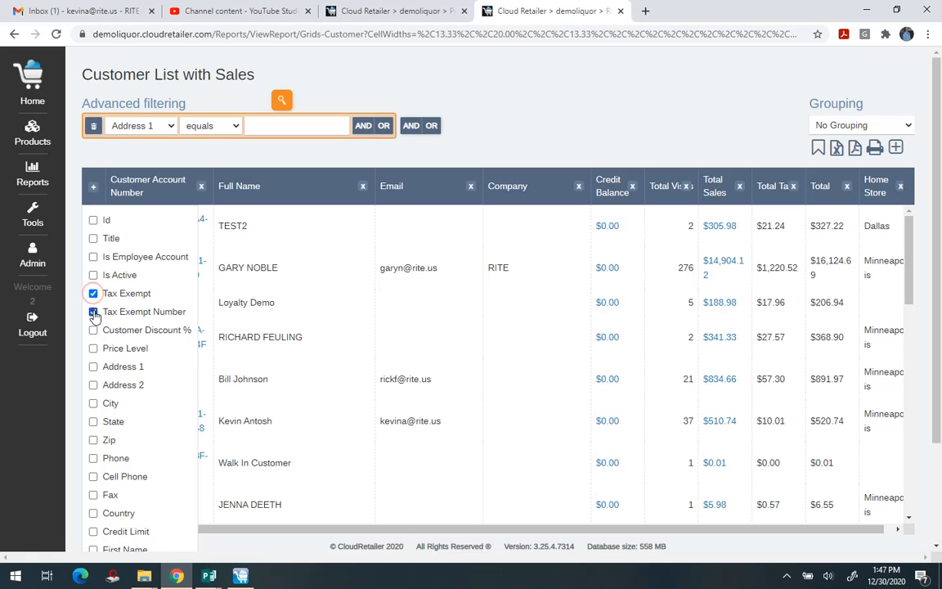
scroll(145, 442, "down", 2)
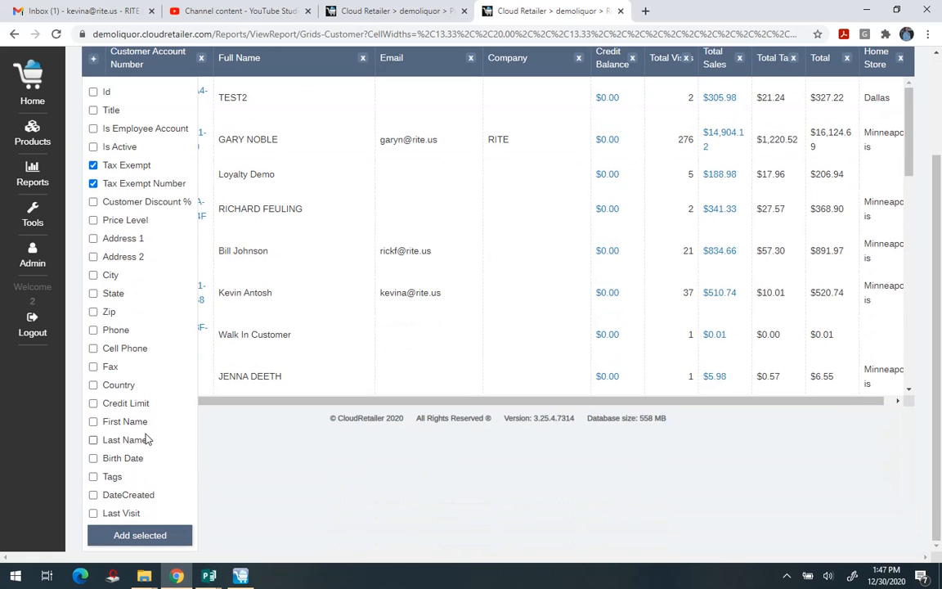
left_click(127, 535)
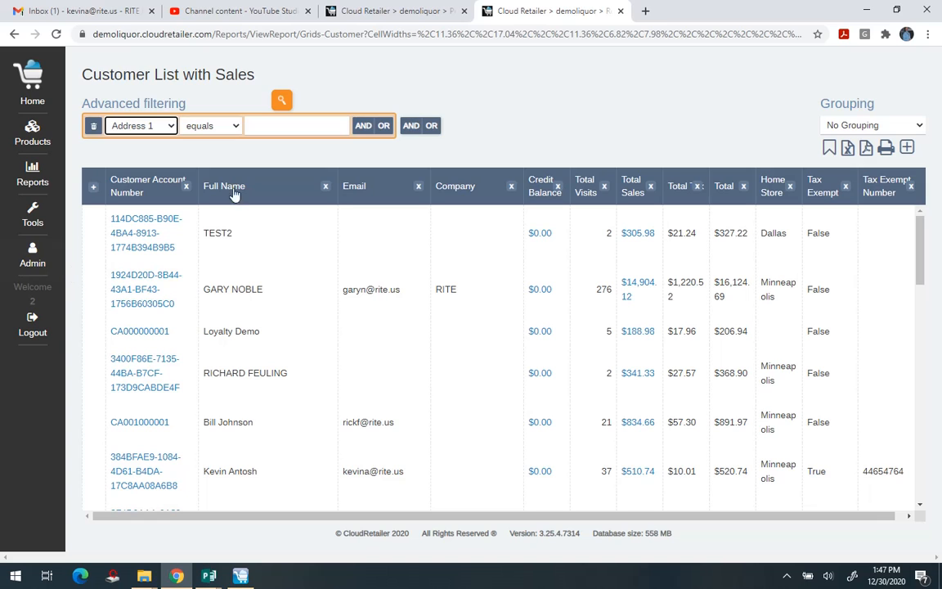
left_click(419, 187)
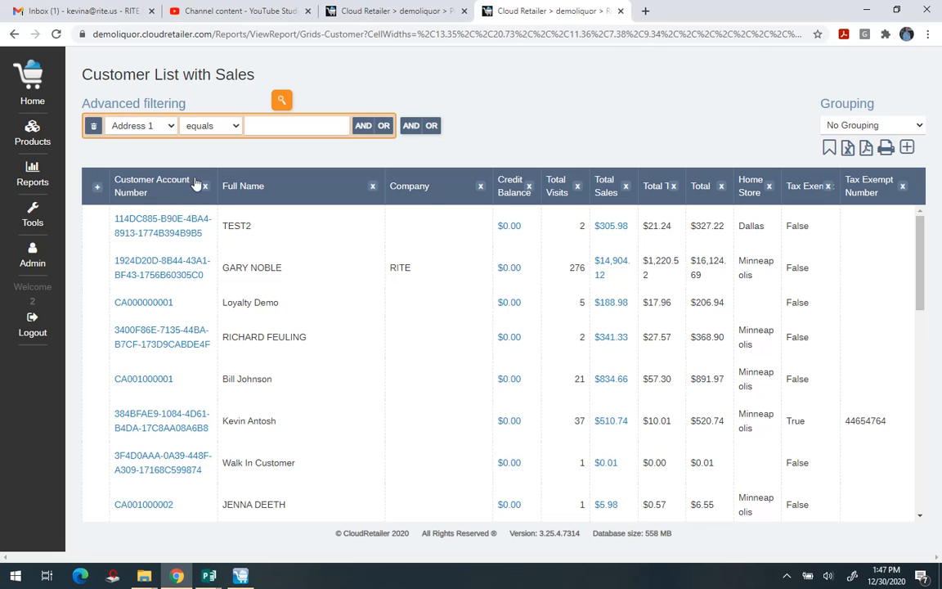
Open Supplier Purchase Planning and start a new supplier purchase plan
left_click(27, 220)
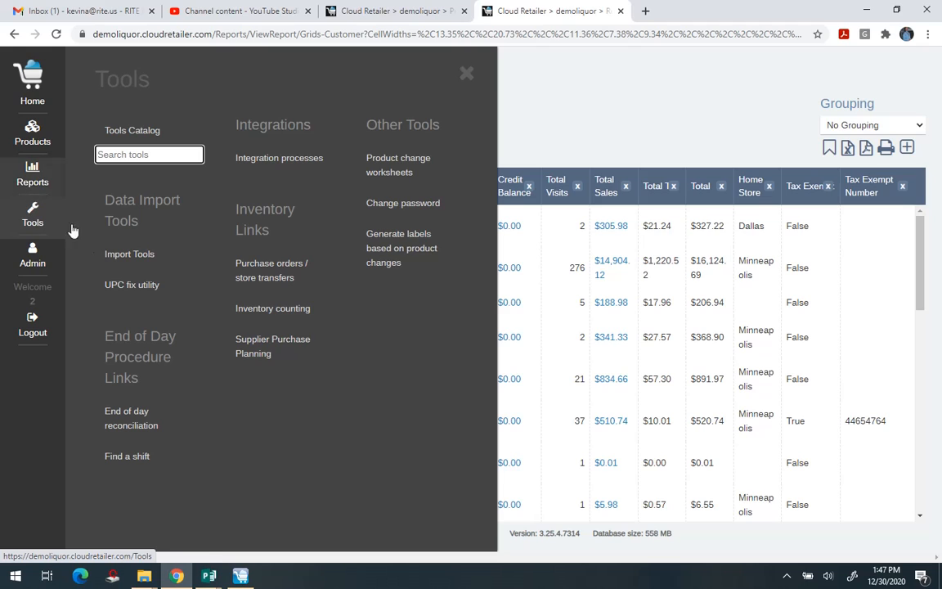
left_click(256, 357)
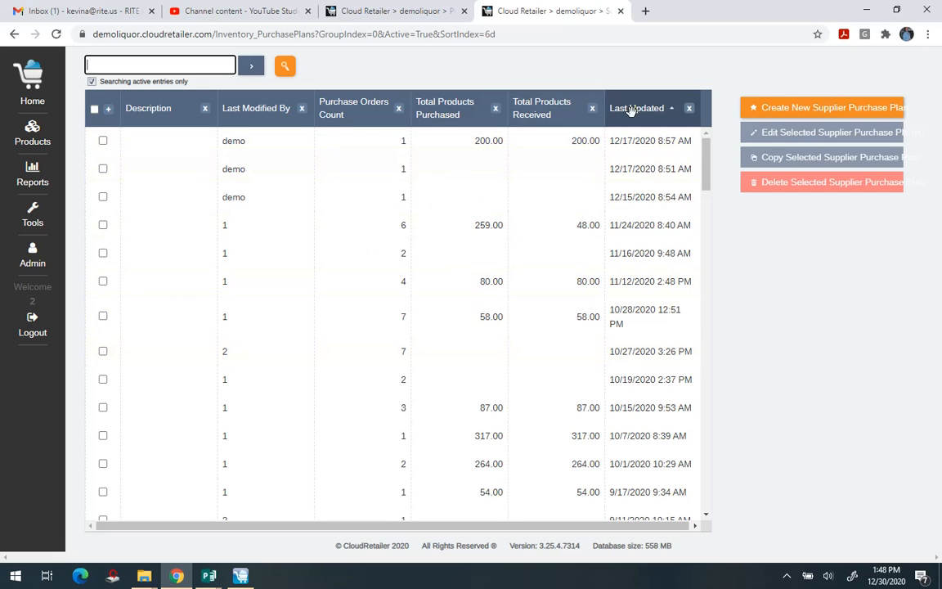
left_click(777, 113)
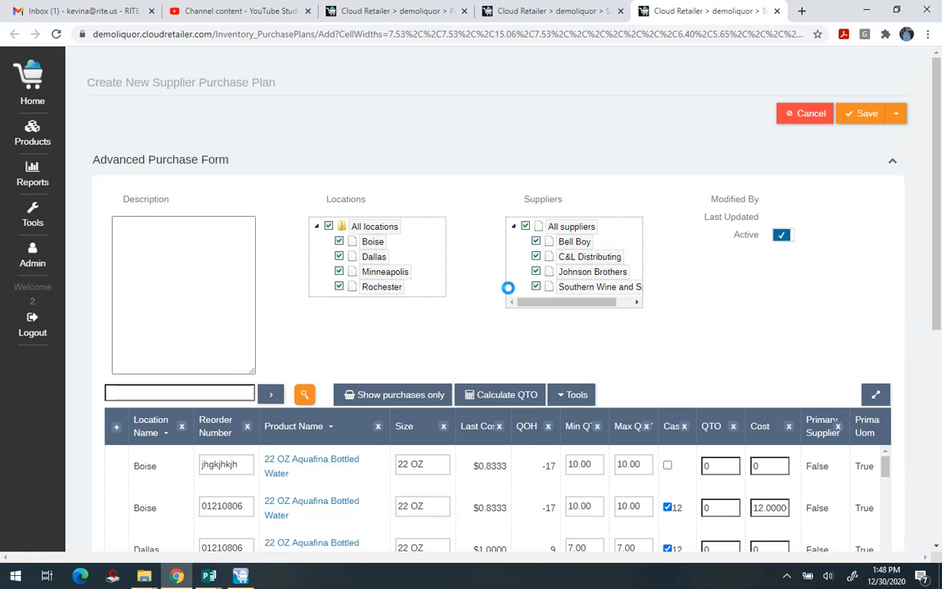
Exclude Dallas, Minneapolis and Rochester so the purchase plan covers only Boise, keep all suppliers, and save it
left_click(338, 256)
left_click(338, 271)
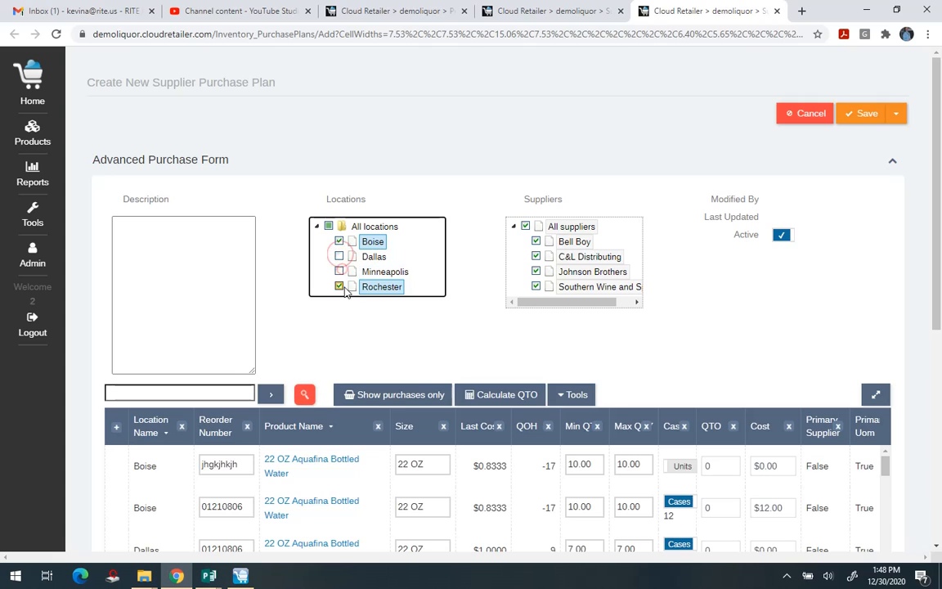
left_click(339, 287)
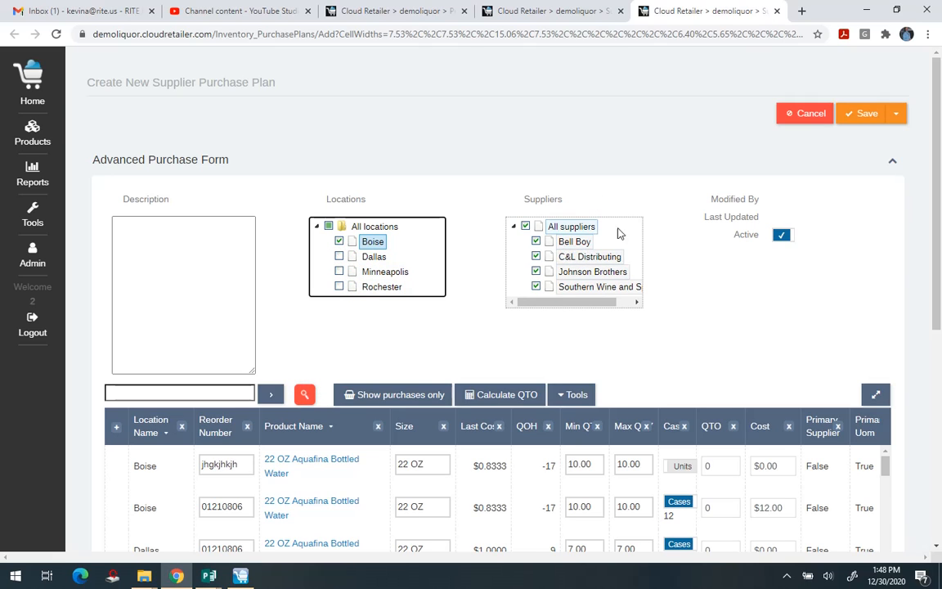
left_click(857, 113)
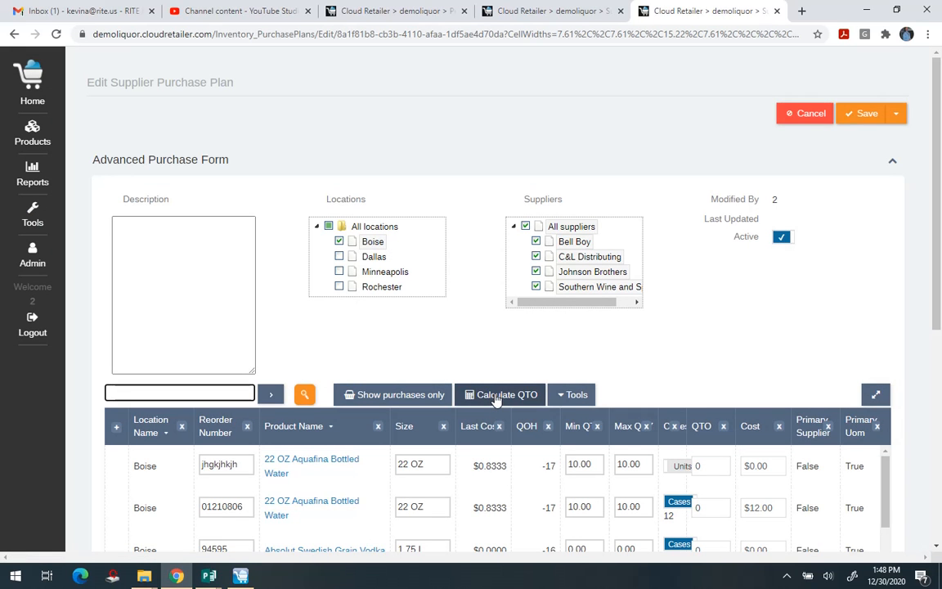
Calculate the plan's quantities to order based on past sales, with the start date set to 9/1/2020
left_click(494, 396)
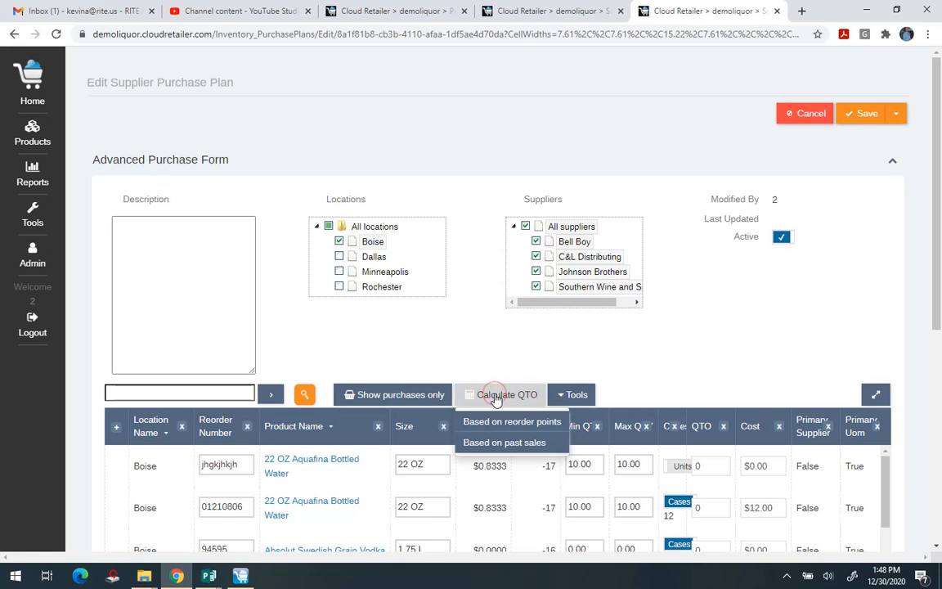
left_click(502, 445)
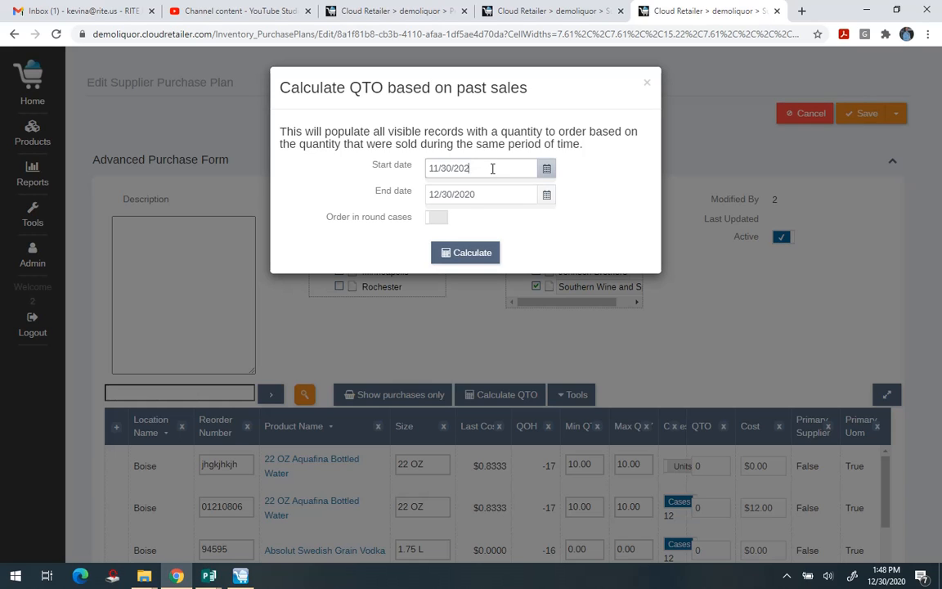
key("BackSpace")
key("BackSpace")
key("BackSpace")
key("BackSpace")
key("BackSpace")
key("BackSpace")
key("BackSpace")
key("BackSpace")
key("BackSpace")
left_click(545, 169)
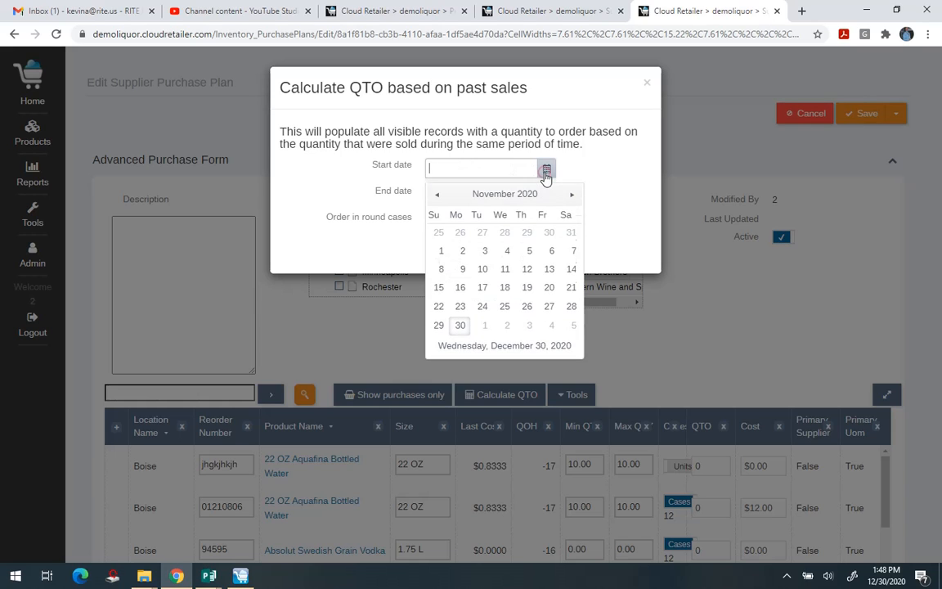
left_click(437, 194)
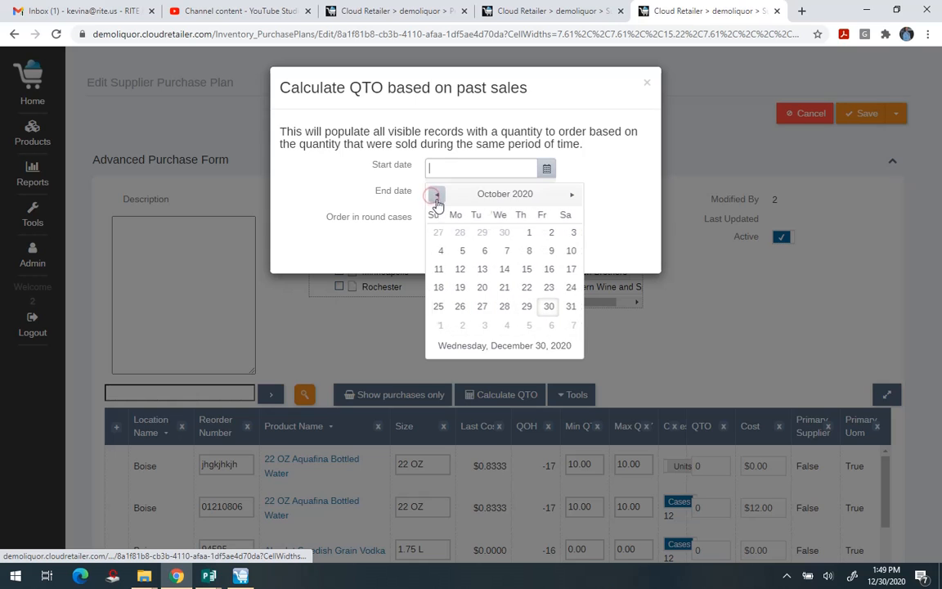
left_click(438, 201)
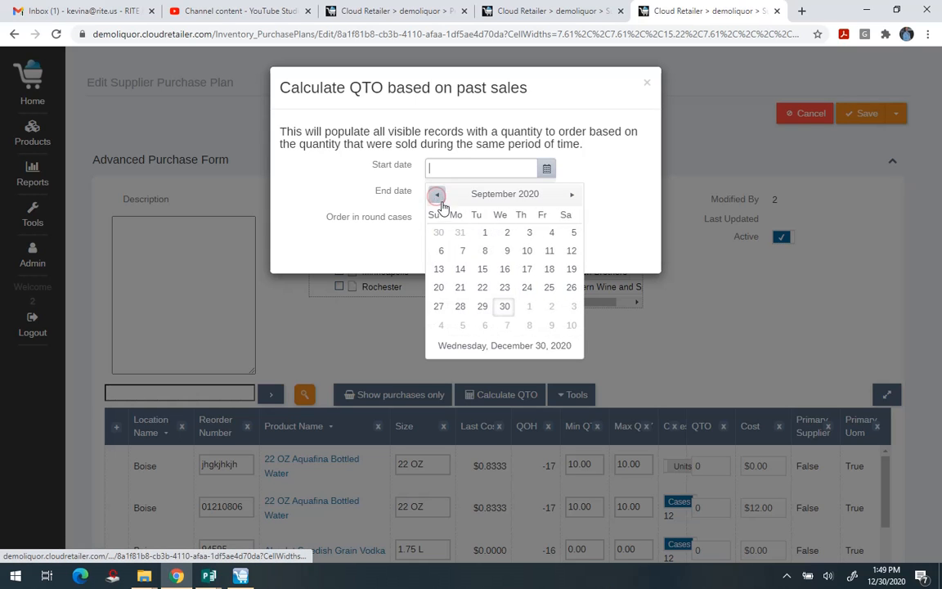
left_click(485, 233)
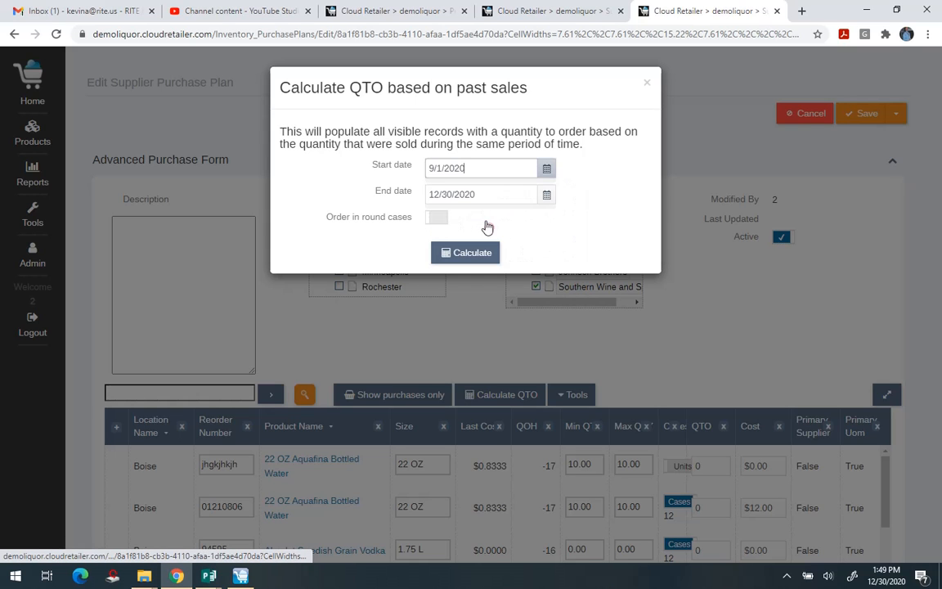
left_click(460, 257)
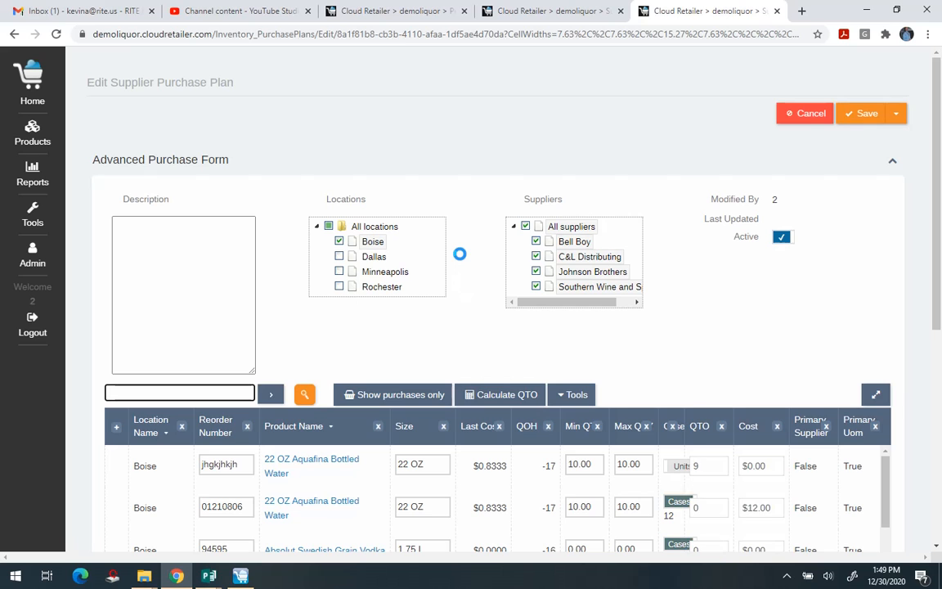
Save the supplier purchase plan, then close it and the purchase plan list to return to the product search
left_click(867, 114)
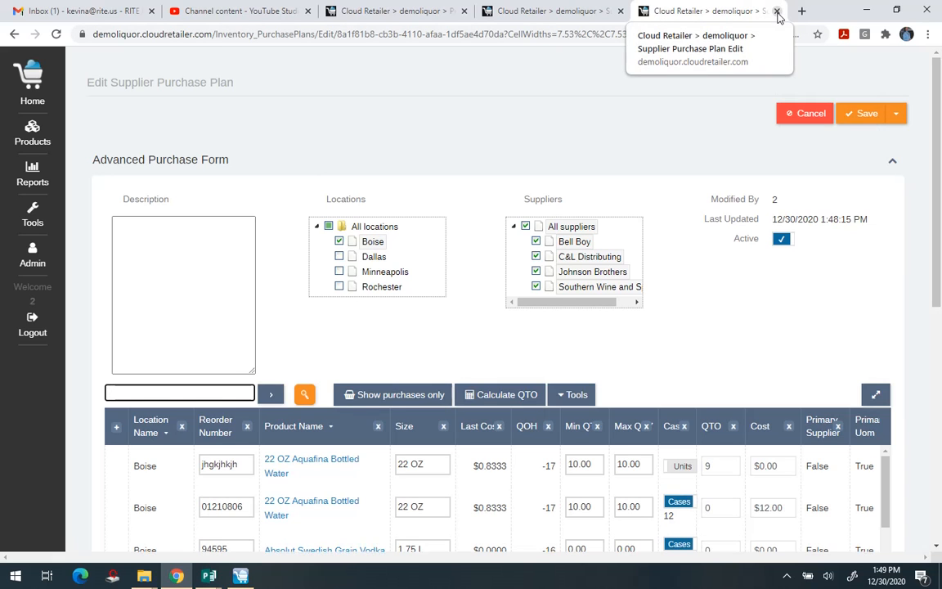
left_click(777, 12)
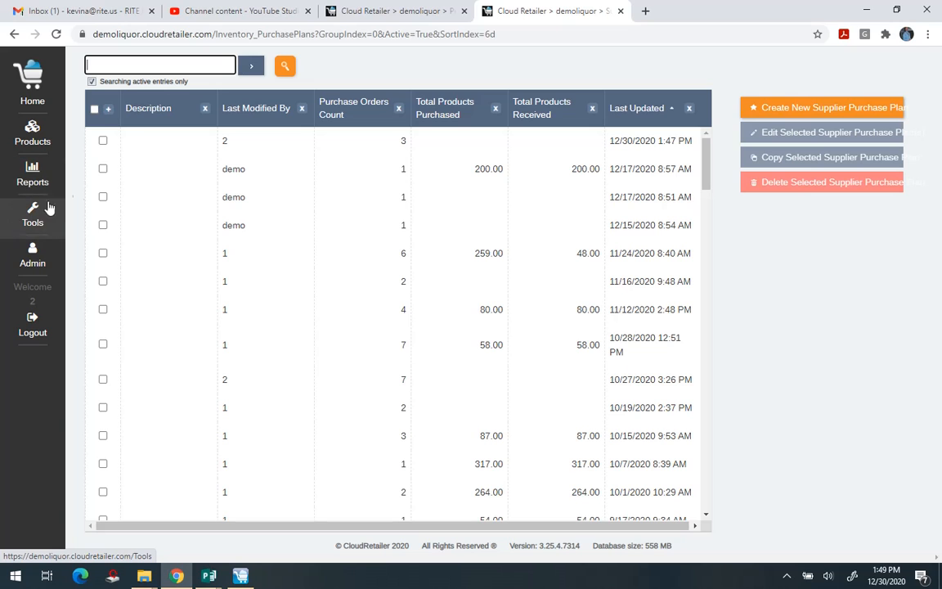
left_click(619, 11)
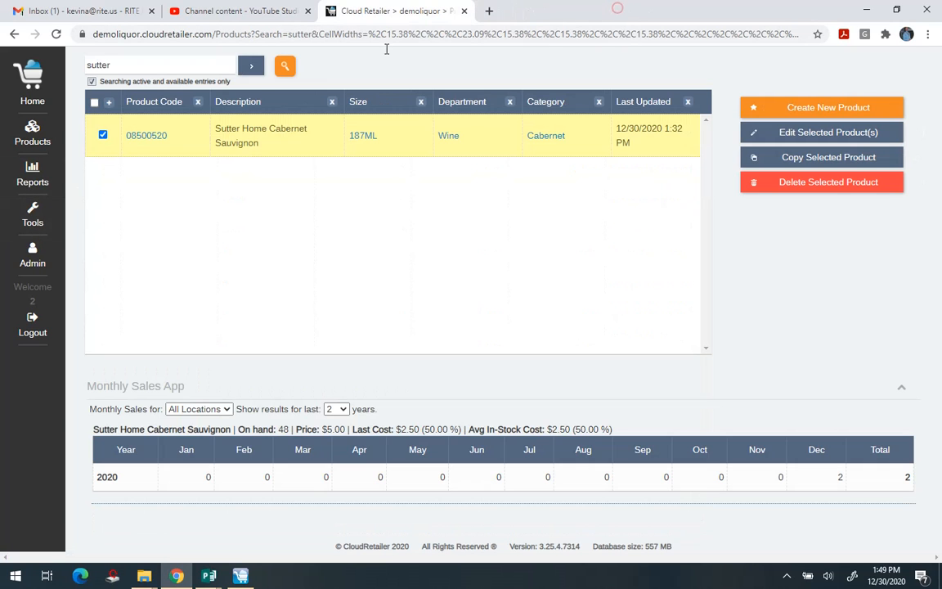
Open the purchase orders and store transfers list, review Boise's open Southern Wine and Spirits purchase order, and close the order
left_click(33, 216)
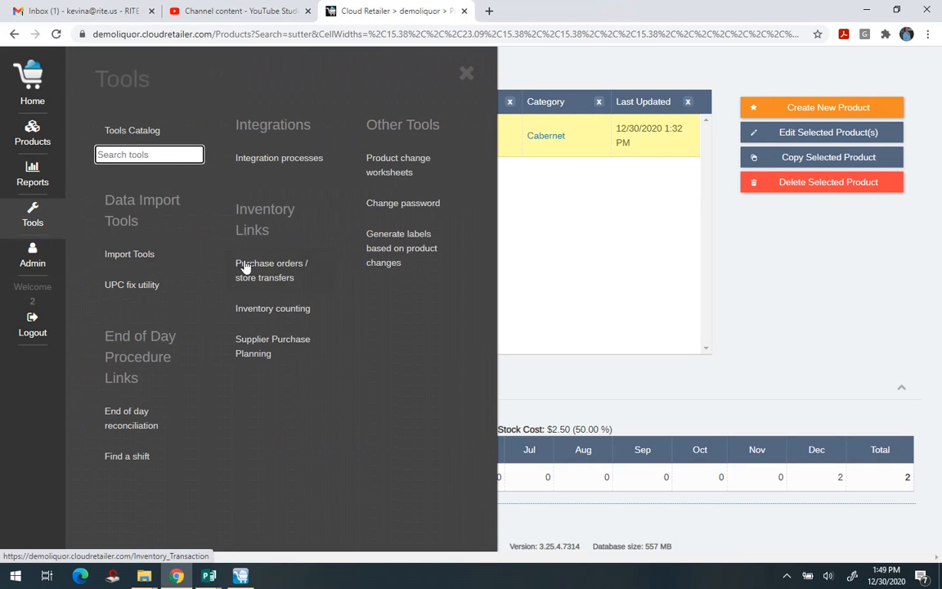
left_click(267, 272)
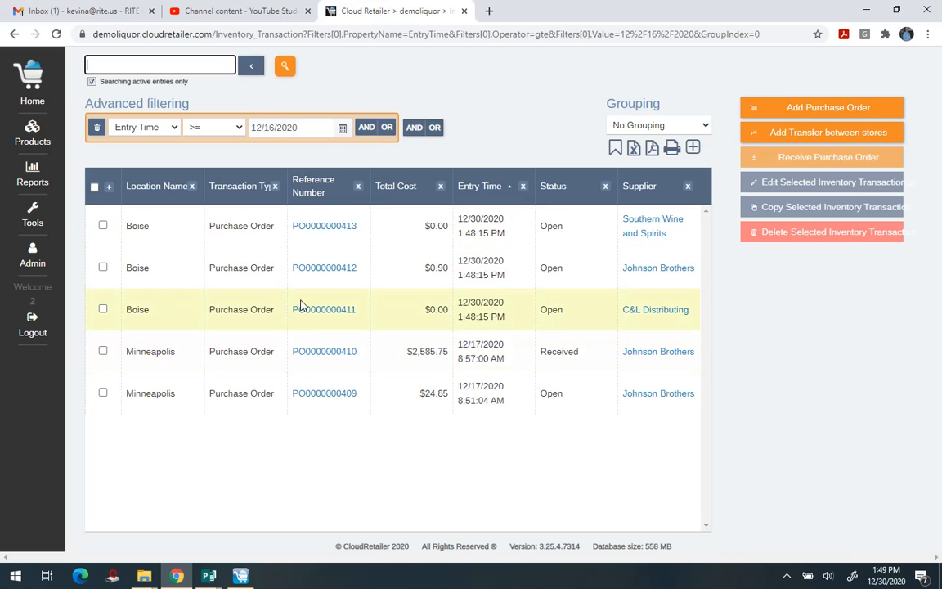
left_click(334, 235)
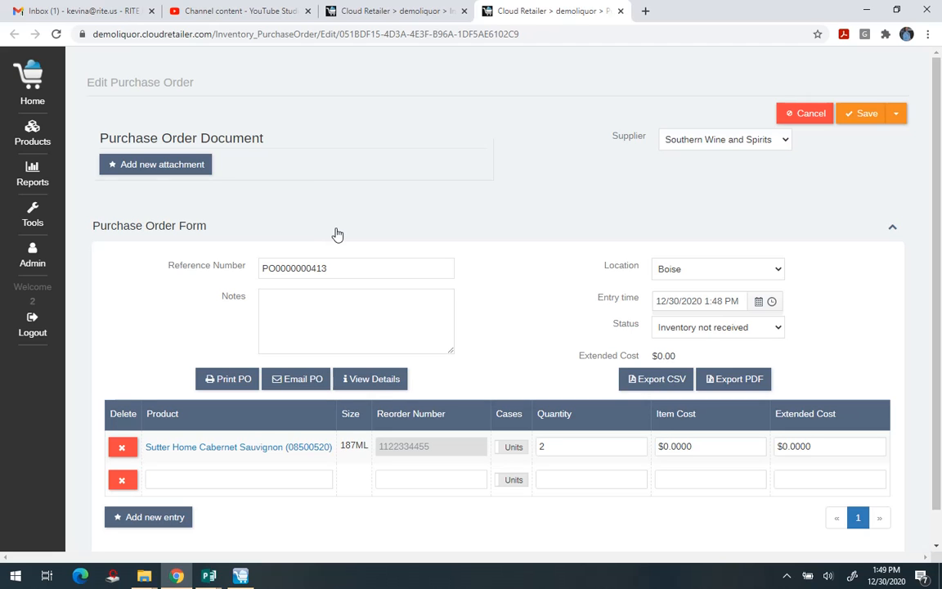
scroll(335, 235, "down", 1)
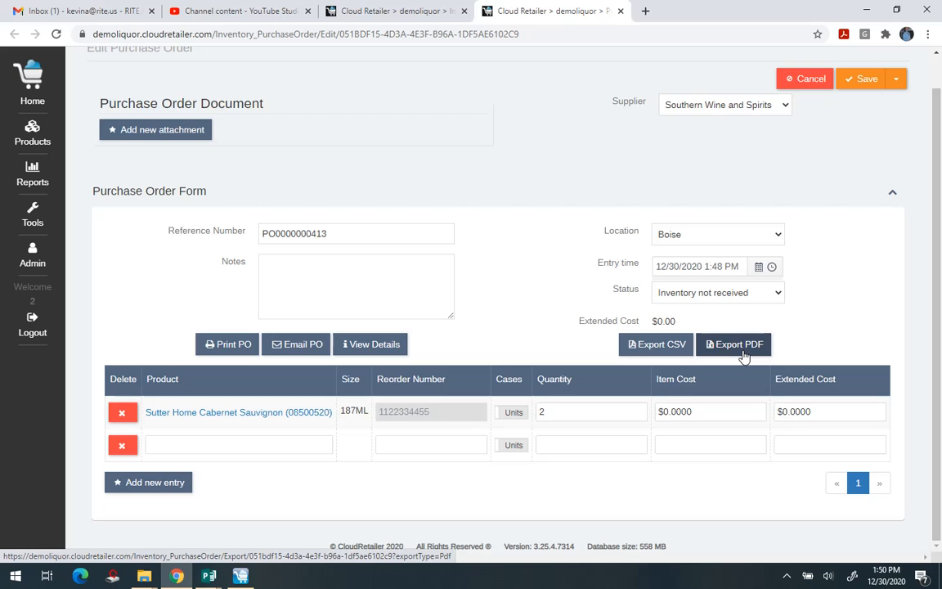
left_click(622, 12)
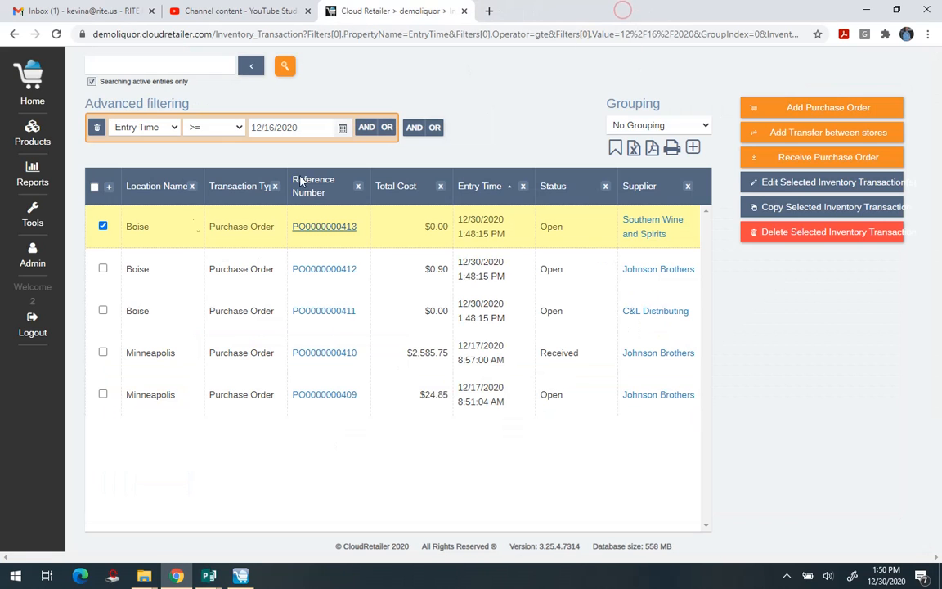
Go to the employee roles management list and open the Admin role for editing
left_click(28, 258)
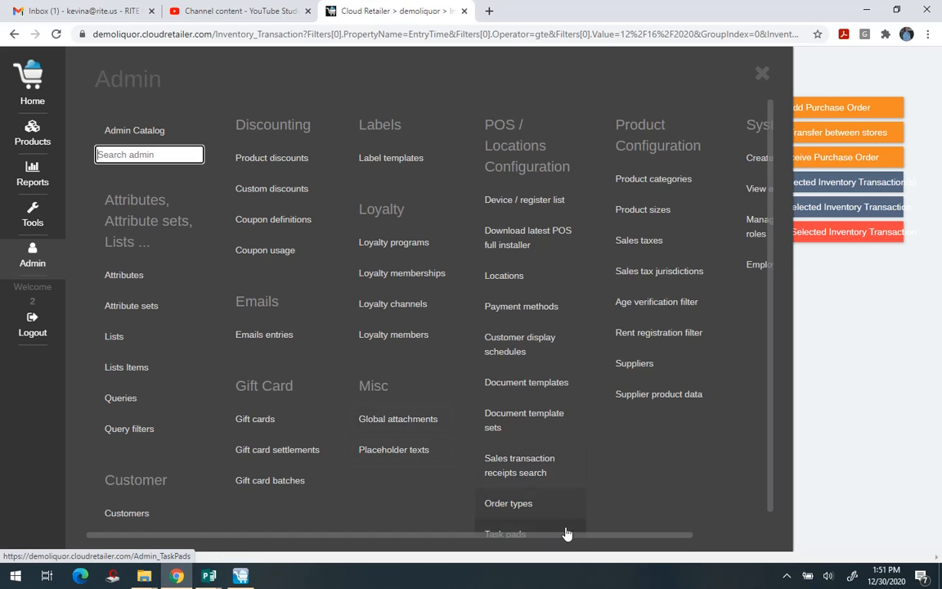
left_click_drag(575, 533, 665, 532)
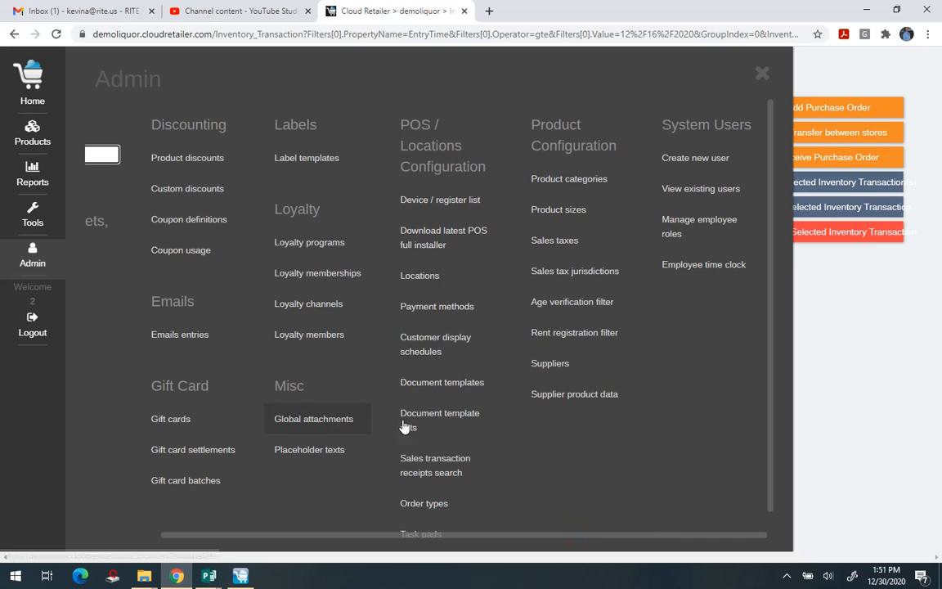
scroll(408, 419, "down", 1)
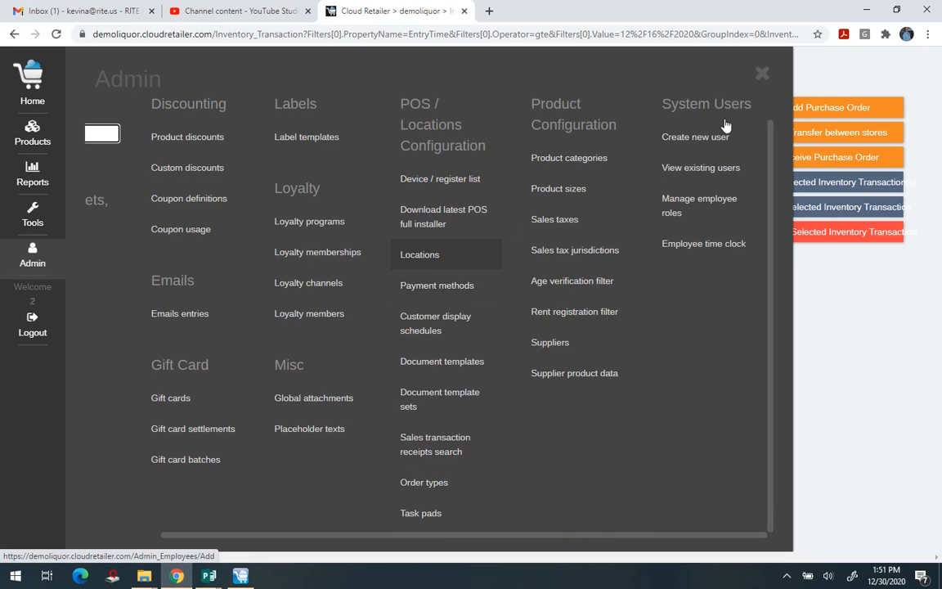
left_click(682, 204)
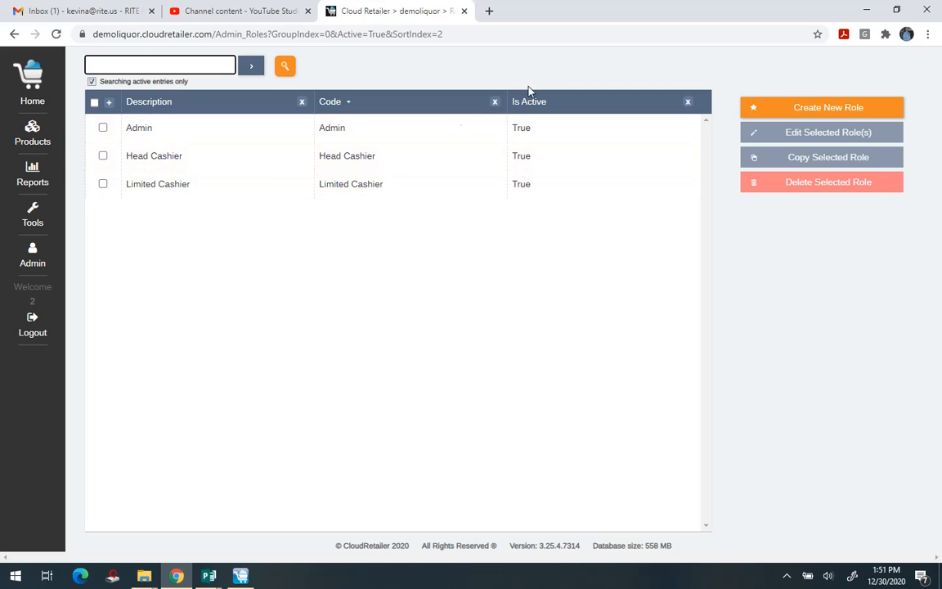
left_click(102, 128)
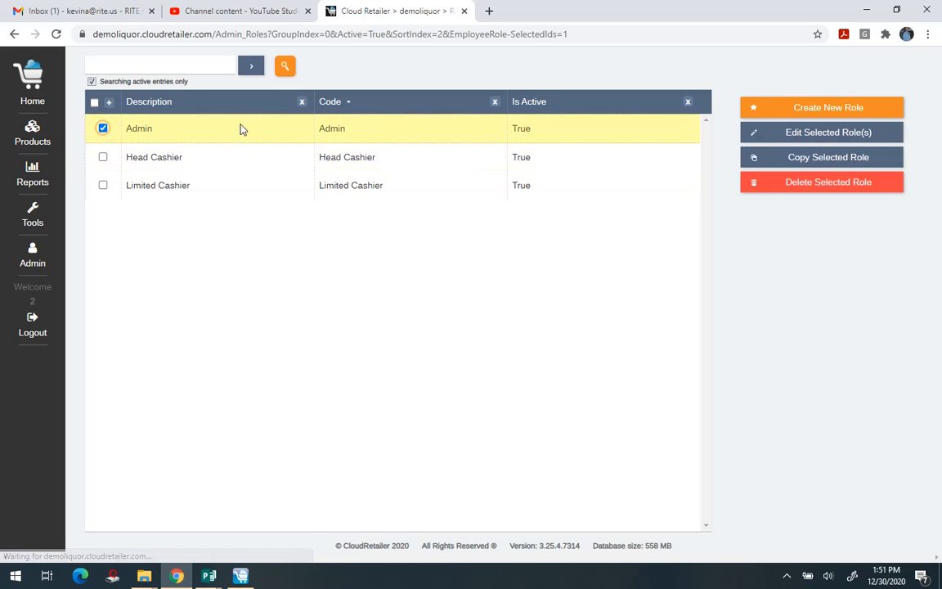
left_click(800, 136)
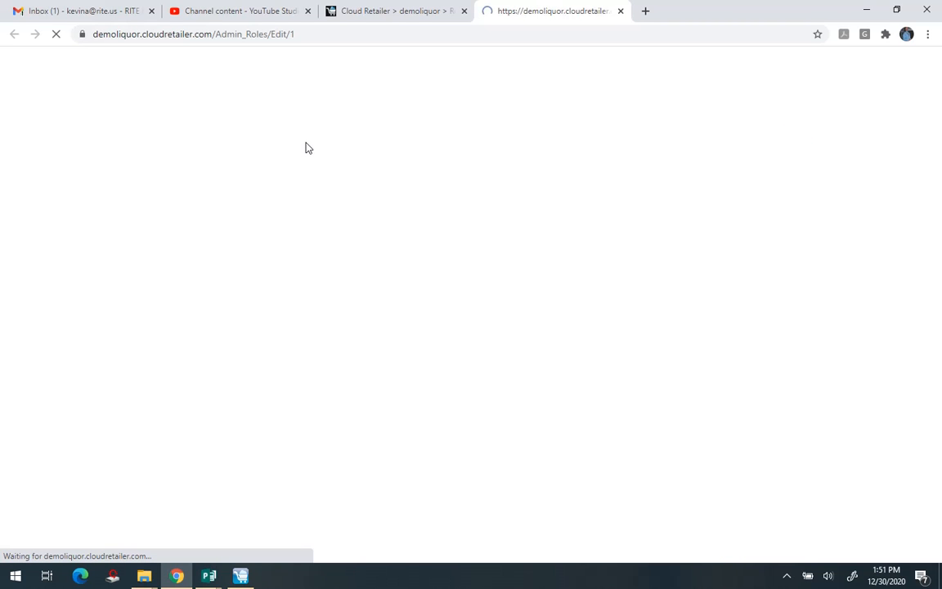
Examine the Admin role's feature set permissions through the whole list and return to the Import Tools section
scroll(306, 149, "down", 1)
scroll(307, 149, "down", 1)
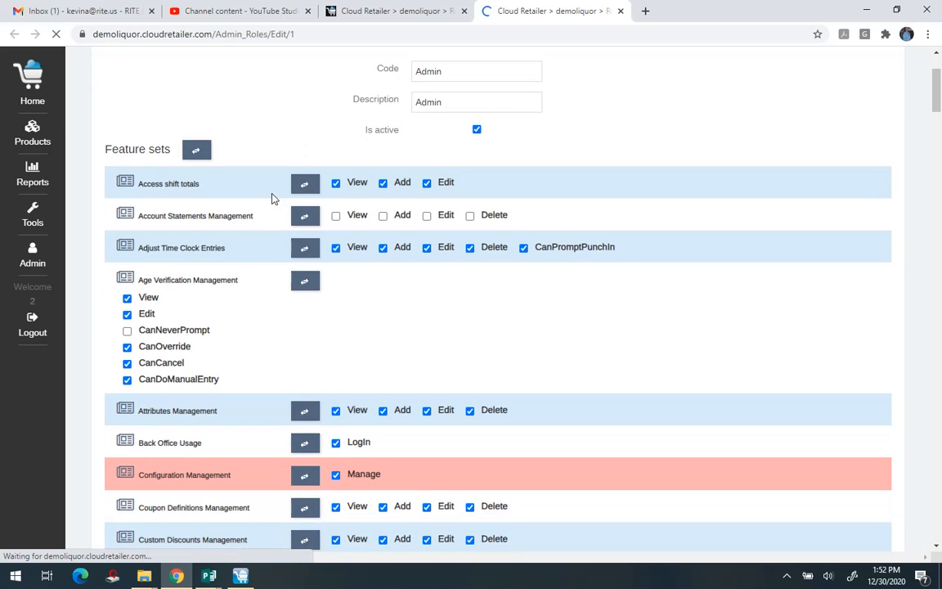
scroll(250, 191, "down", 1)
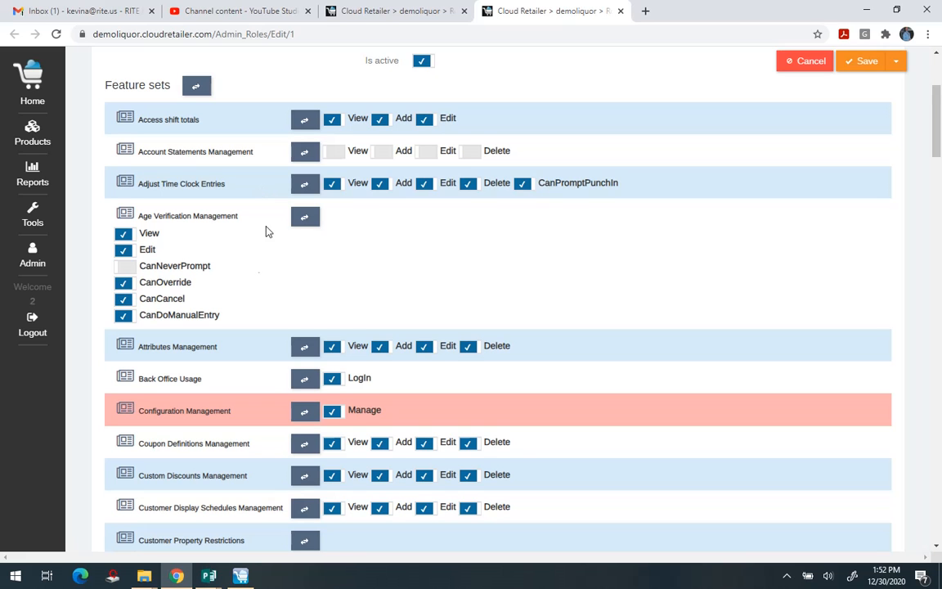
scroll(236, 280, "down", 3)
scroll(236, 280, "down", 5)
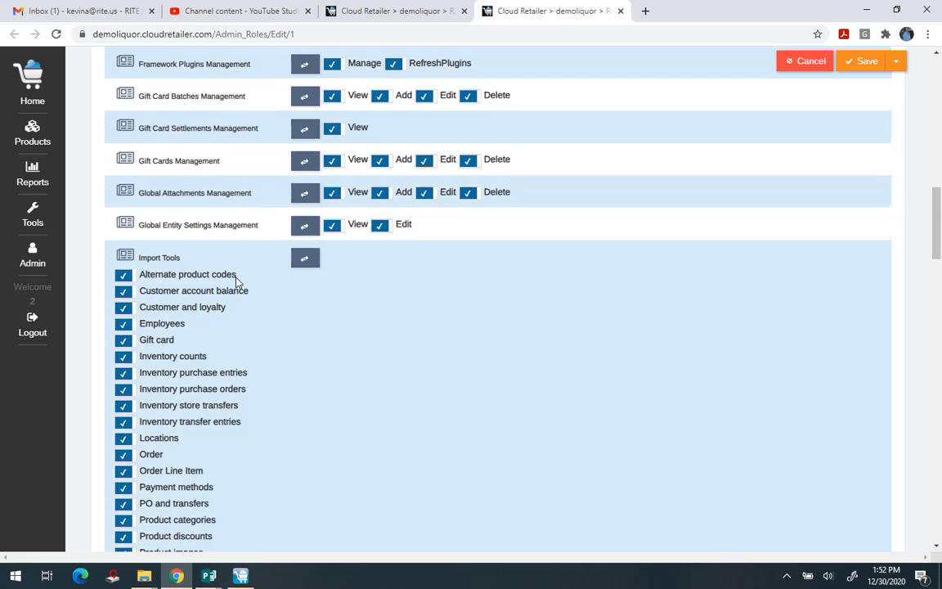
scroll(238, 283, "down", 4)
scroll(237, 282, "down", 5)
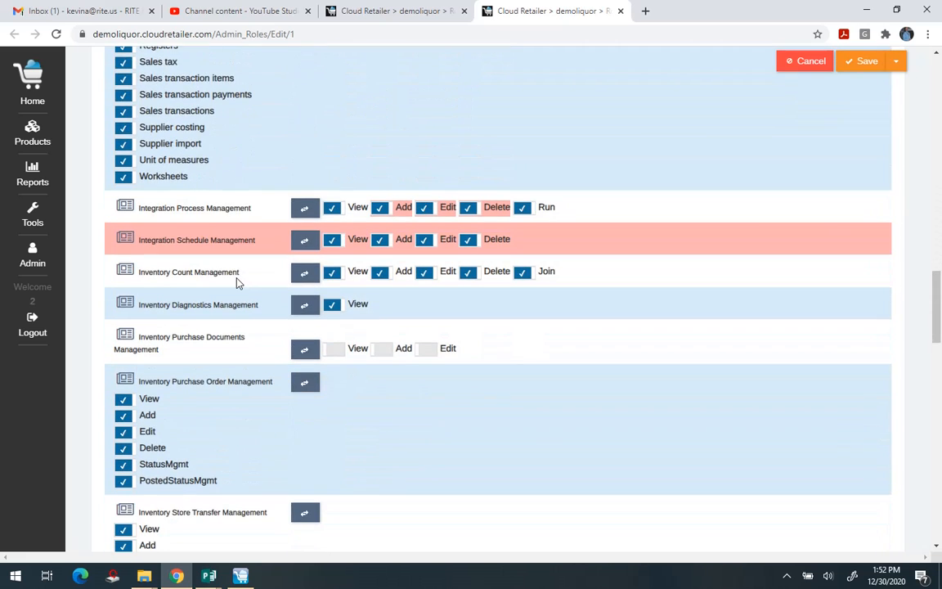
scroll(237, 282, "down", 7)
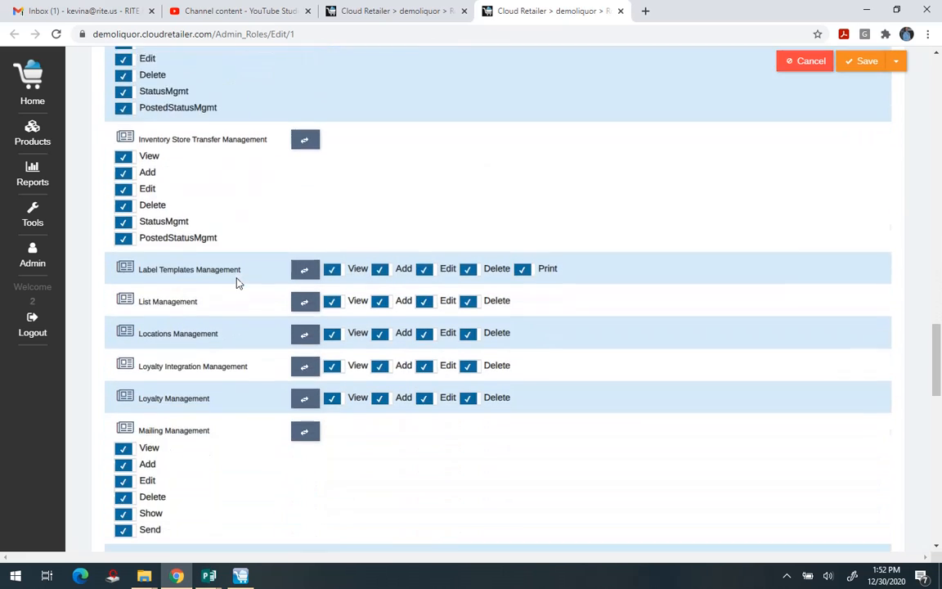
scroll(237, 282, "down", 4)
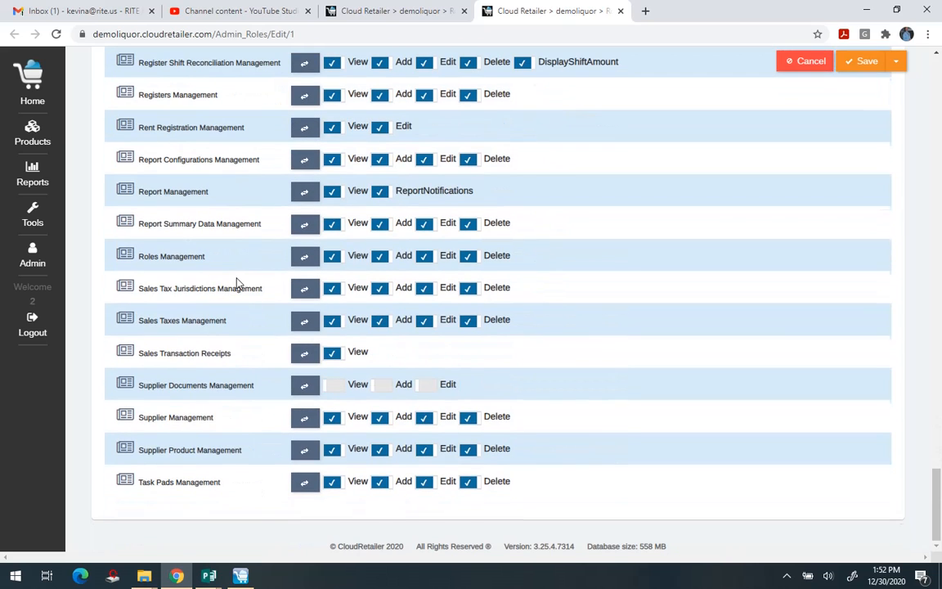
scroll(238, 282, "up", 11)
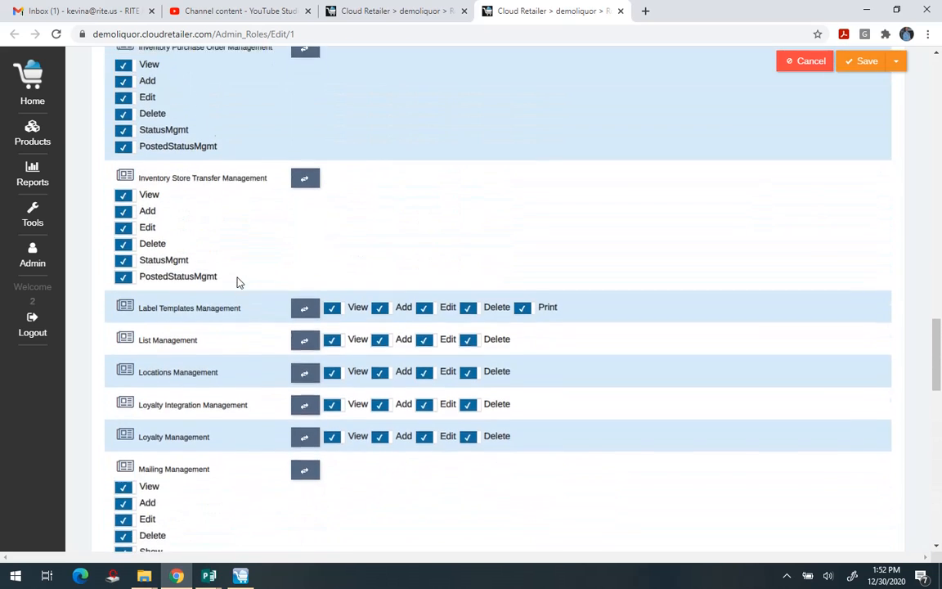
scroll(239, 282, "up", 9)
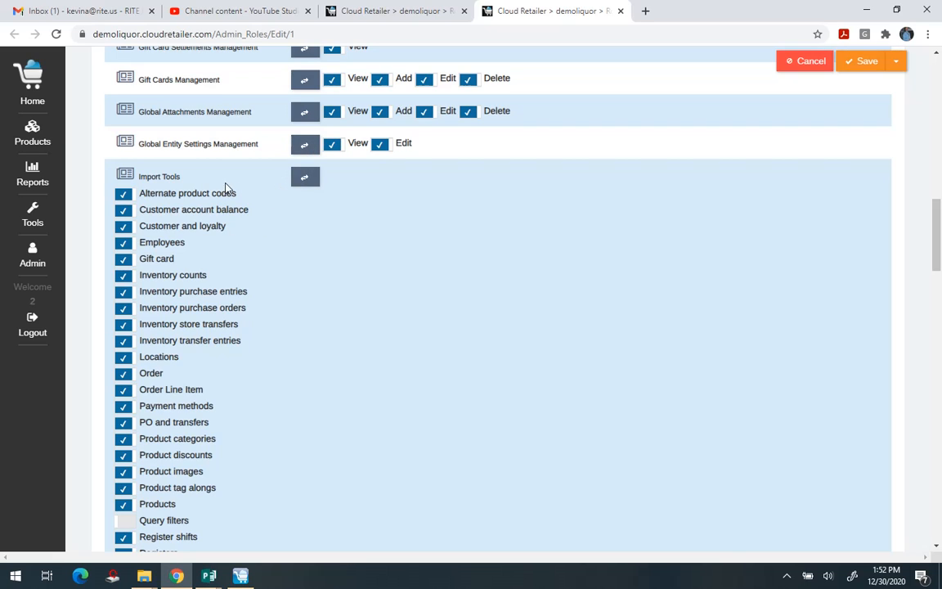
Invert all of the Admin role's Import Tools permissions, invert them back, and cancel the role edit without saving
left_click(303, 180)
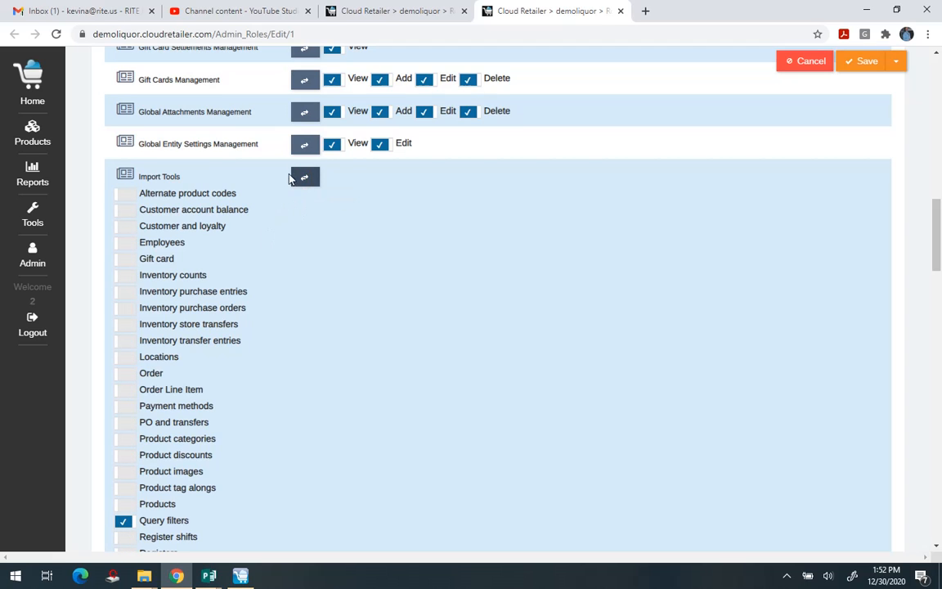
left_click(302, 178)
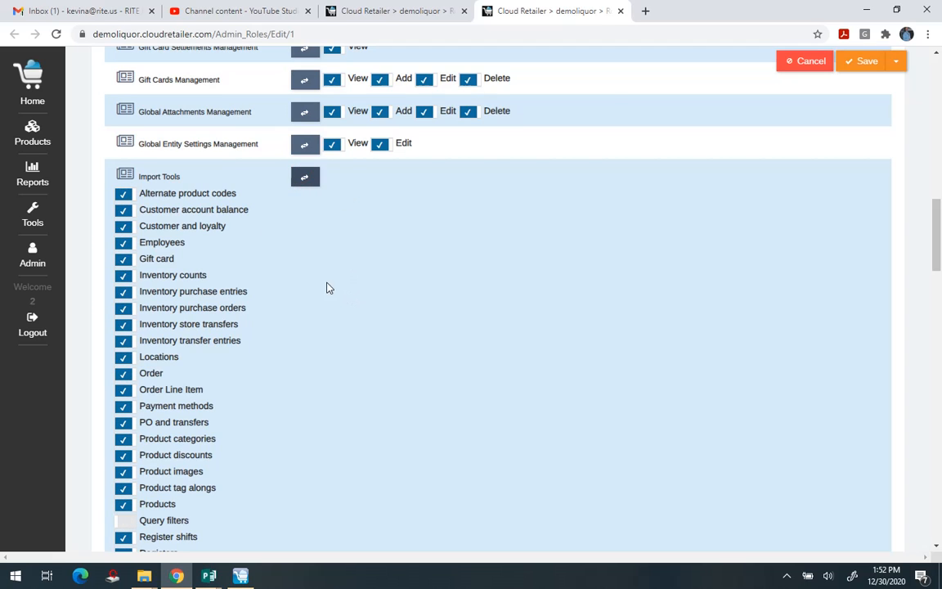
left_click(805, 61)
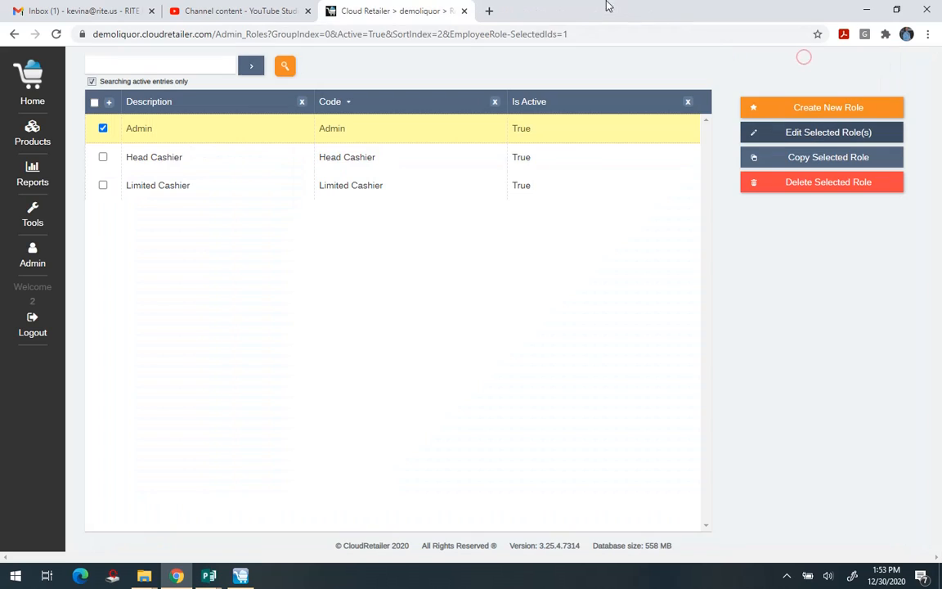